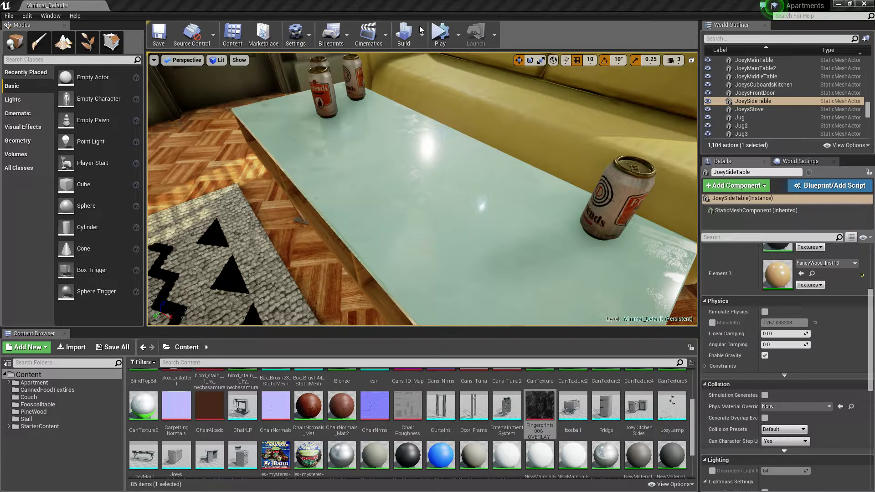
Step: Examine the reflections and smudges on the glossy top of the side table from several angles
right_drag(401, 200, 451, 140)
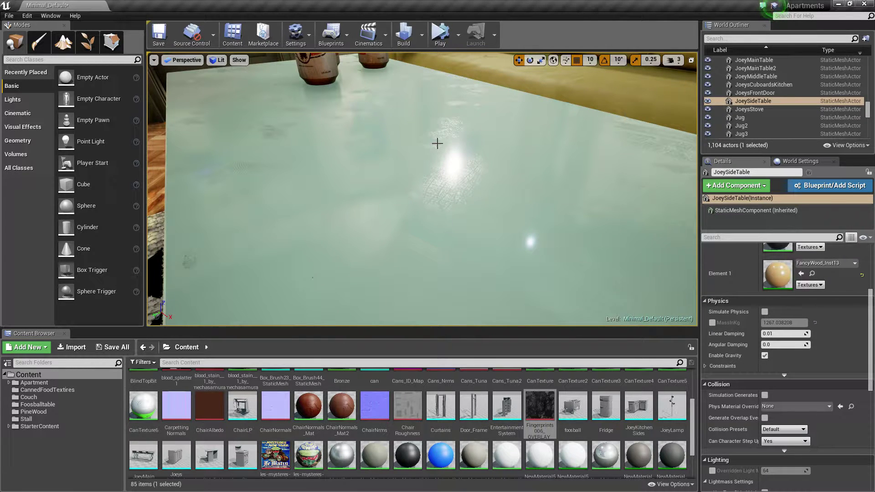
right_drag(437, 144, 344, 121)
right_drag(419, 154, 355, 177)
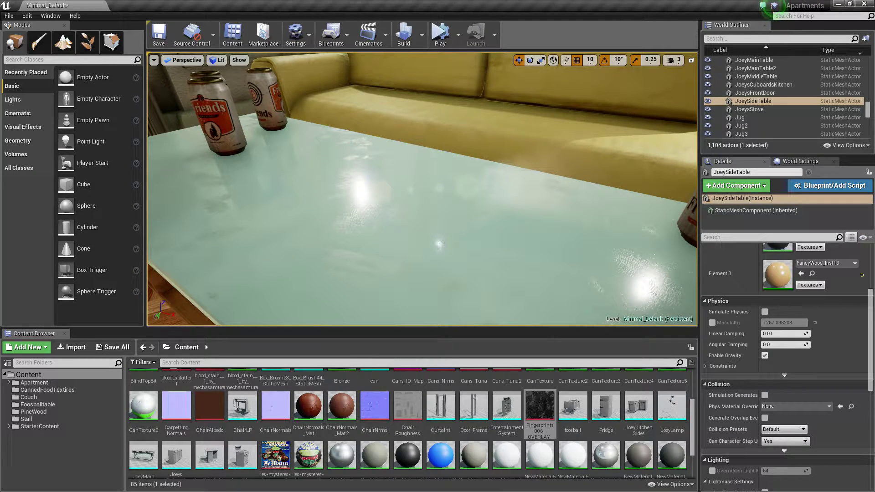
Step: Switch to the browser and look through Poliigon's overlay textures, including the hand smudge, wiping residue and fingerprint ones
key(alt+Tab)
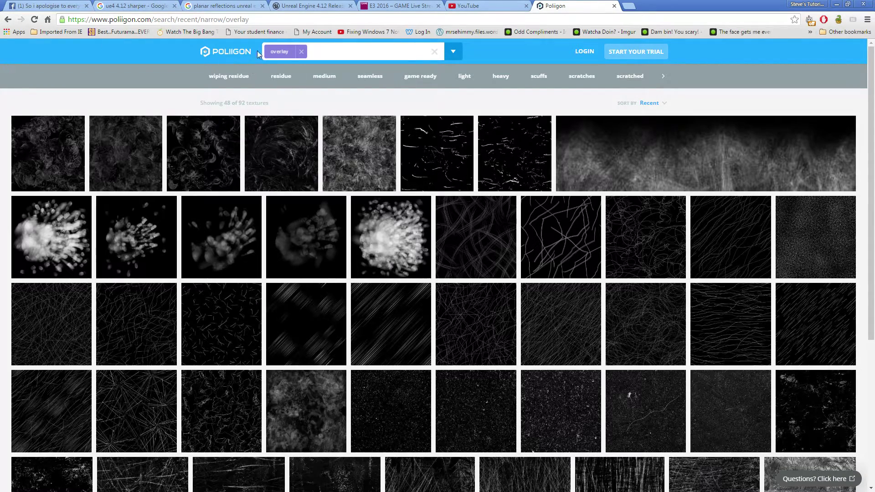
mouse_move(340, 123)
scroll(342, 126, down, 2)
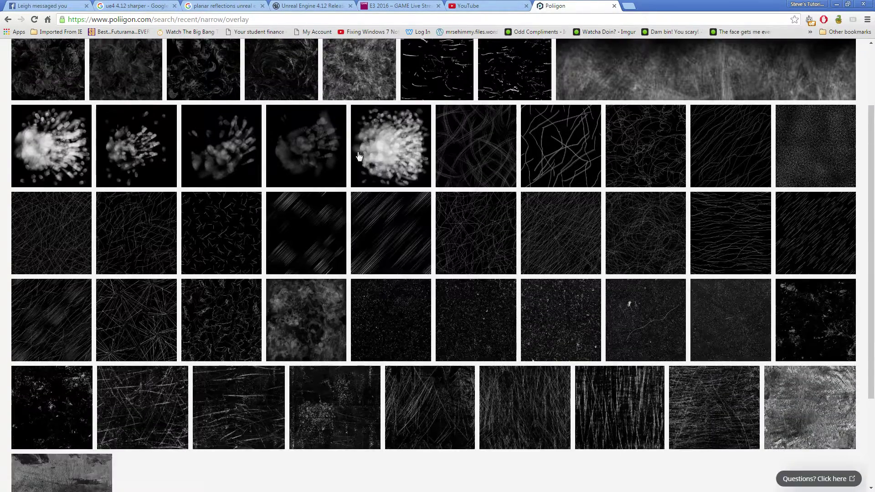
scroll(360, 136, up, 2)
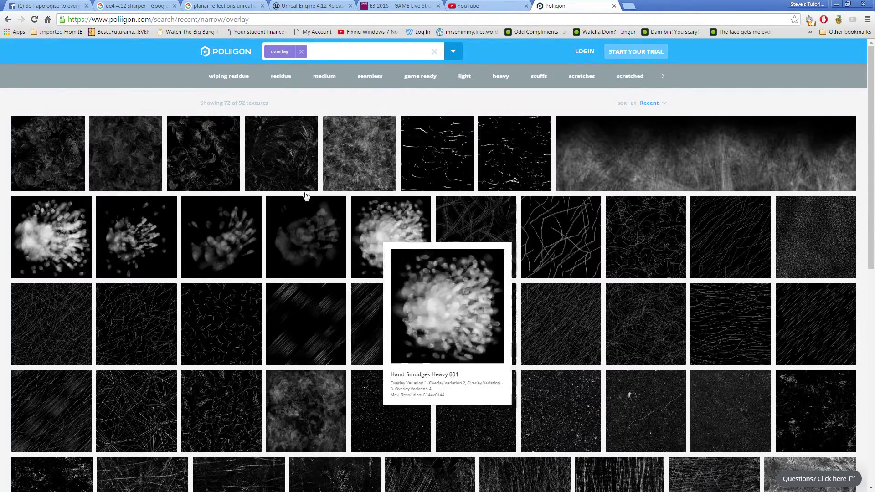
scroll(473, 296, down, 2)
scroll(468, 301, down, 7)
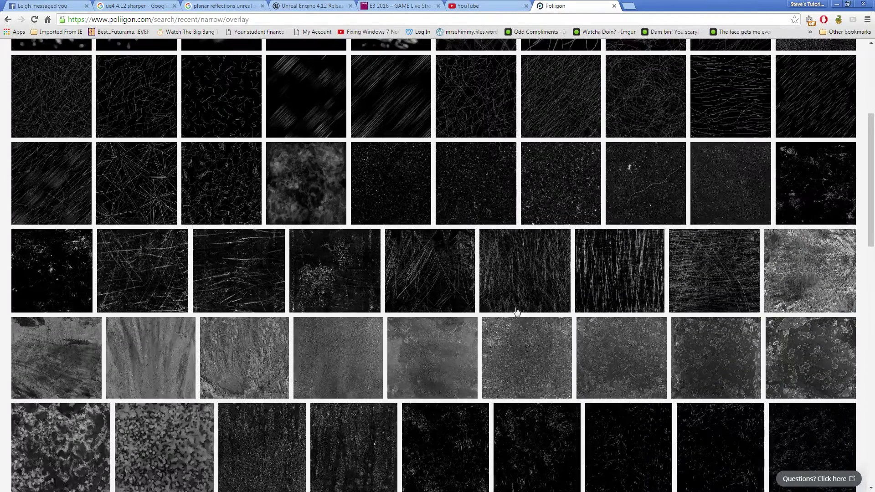
scroll(328, 289, down, 3)
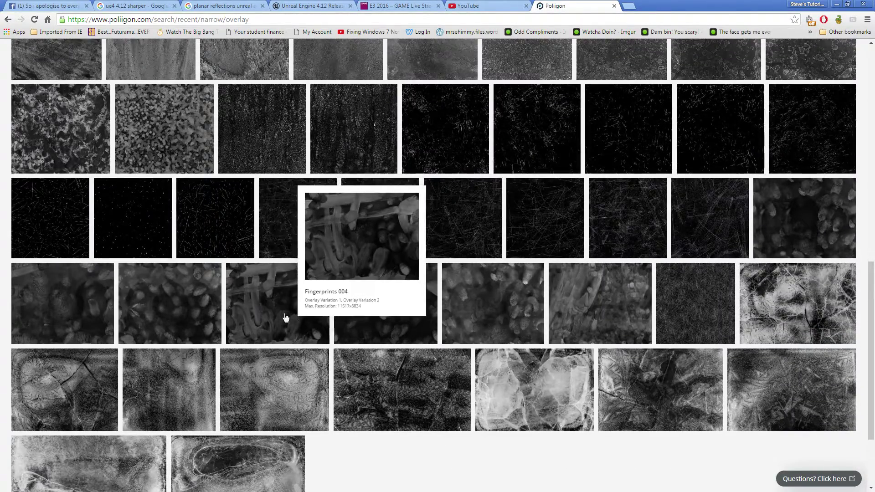
scroll(191, 333, down, 2)
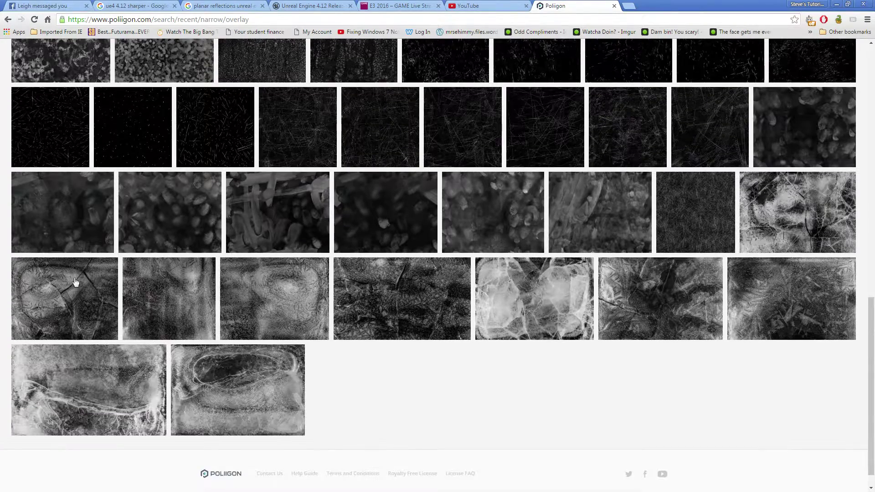
scroll(319, 273, up, 11)
scroll(296, 265, up, 3)
mouse_move(117, 157)
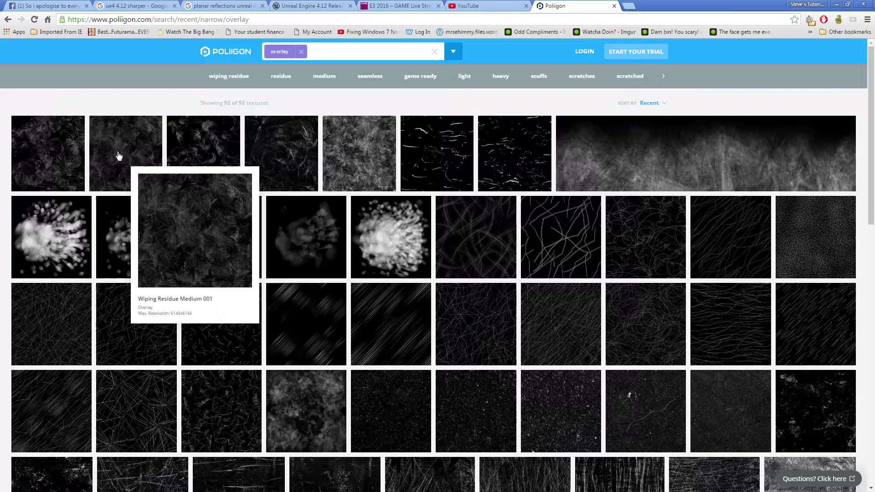
scroll(355, 287, down, 12)
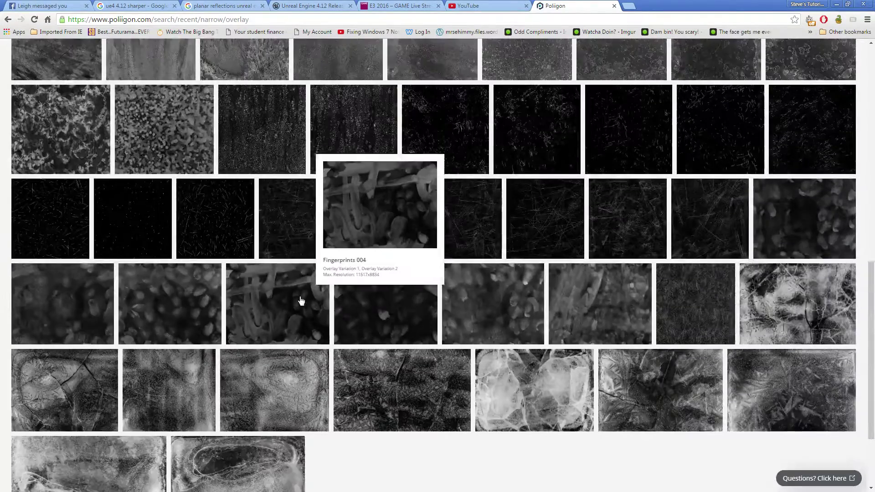
mouse_move(182, 312)
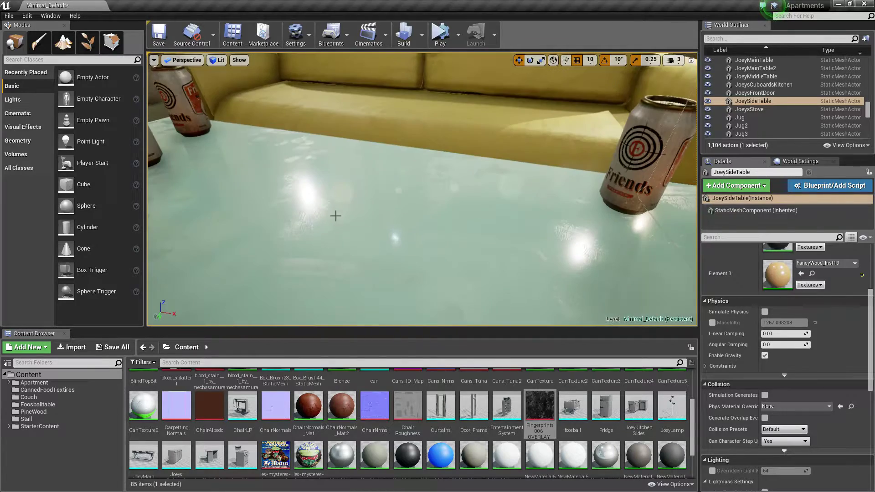
Step: Open the Fingerprints006 overlay texture for inspection and close it again
double_click(542, 410)
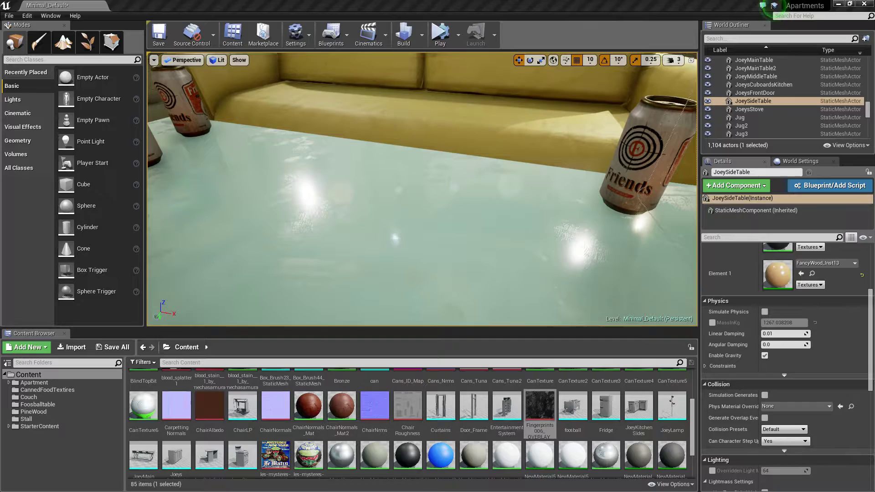
scroll(336, 201, down, 4)
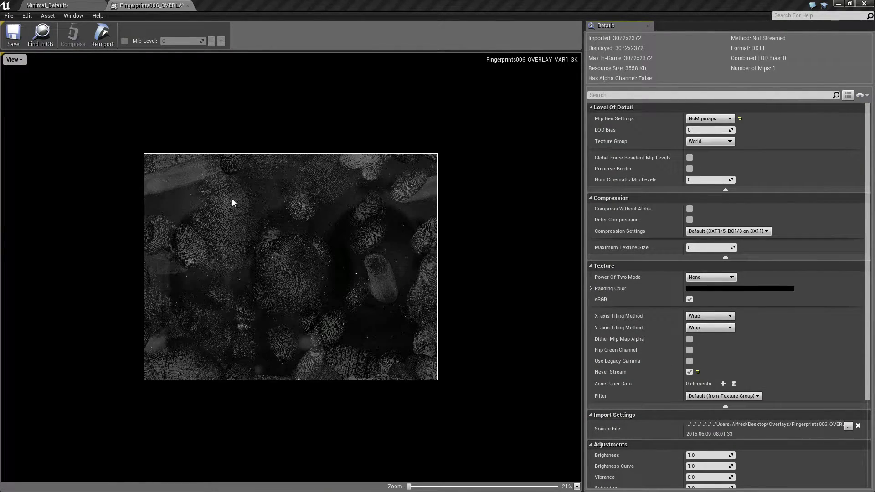
click(188, 6)
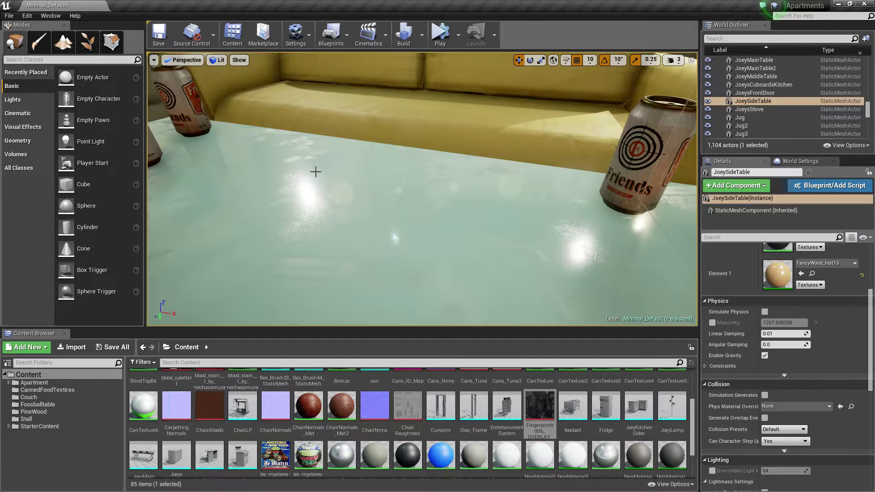
Step: Create a material from the Fingerprints006 overlay texture and open it for editing
right_drag(438, 241, 410, 255)
scroll(599, 441, up, 1)
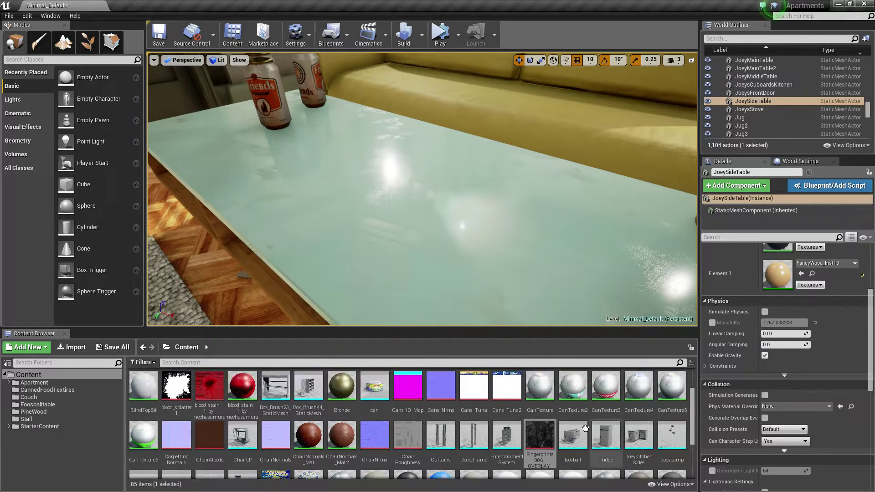
right_click(543, 422)
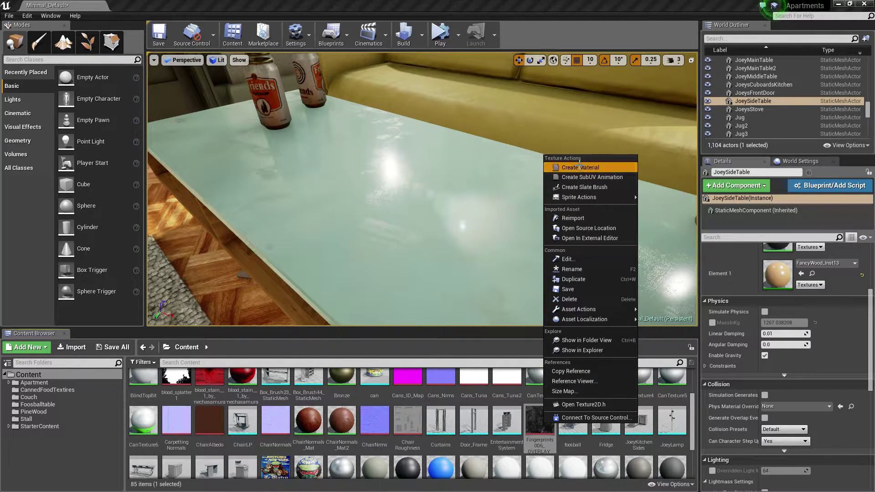
click(580, 167)
double_click(575, 430)
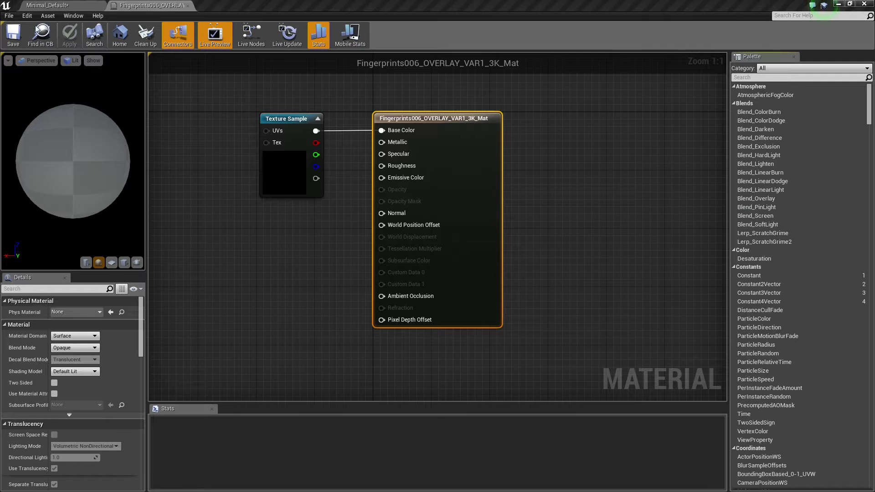
Step: Disconnect the fingerprint Texture Sample from Base Color and move it well below the material node
right_drag(286, 120, 294, 124)
alt+click(323, 134)
drag(279, 125, 191, 147)
right_drag(262, 128, 343, 111)
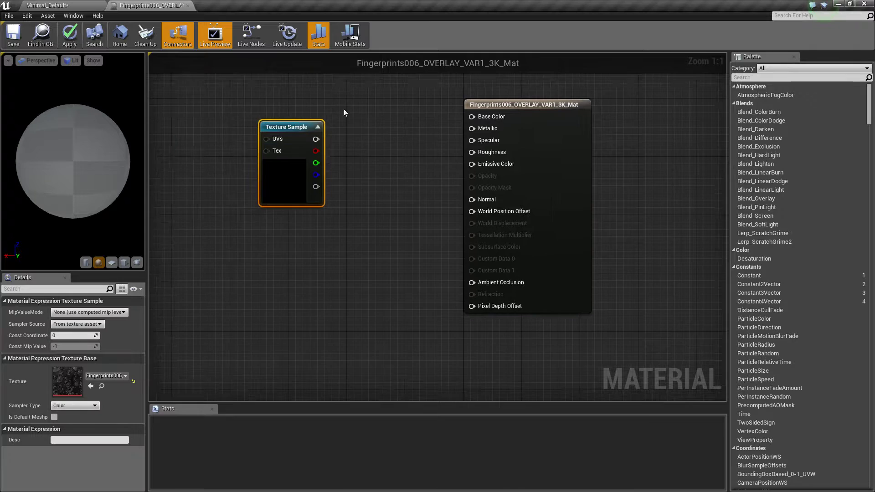
drag(279, 130, 225, 86)
right_drag(379, 143, 385, 168)
drag(246, 160, 234, 371)
right_drag(364, 181, 320, 264)
Step: Add a Constant3Vector node and connect it to the material's Base Color
key(3)
click(318, 152)
drag(370, 167, 538, 224)
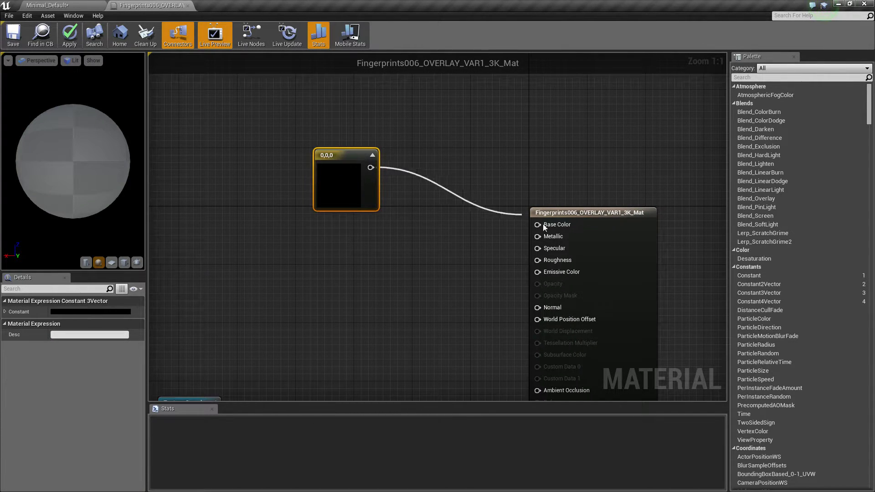
Step: Set the Constant3Vector's colour to a bright yellow of 0.914, 1, 0.16
click(119, 312)
click(128, 322)
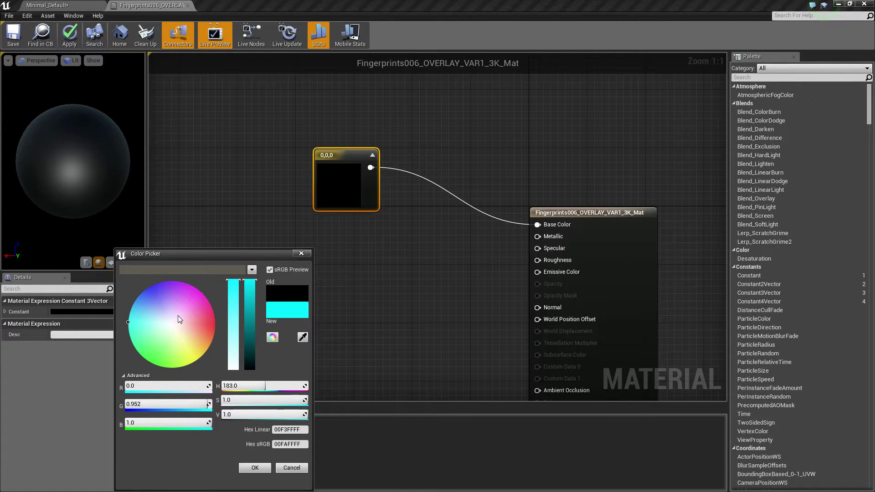
drag(178, 315, 192, 371)
drag(234, 303, 237, 294)
click(256, 469)
Step: Rearrange the yellow colour constant and the Texture Sample to free up space beside the material node
drag(336, 206, 339, 170)
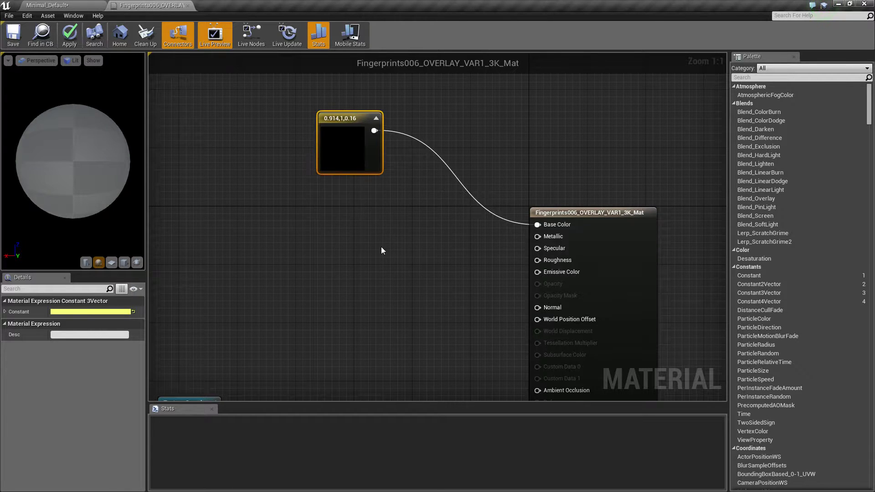
right_drag(381, 247, 325, 223)
right_drag(189, 292, 258, 272)
drag(223, 357, 255, 293)
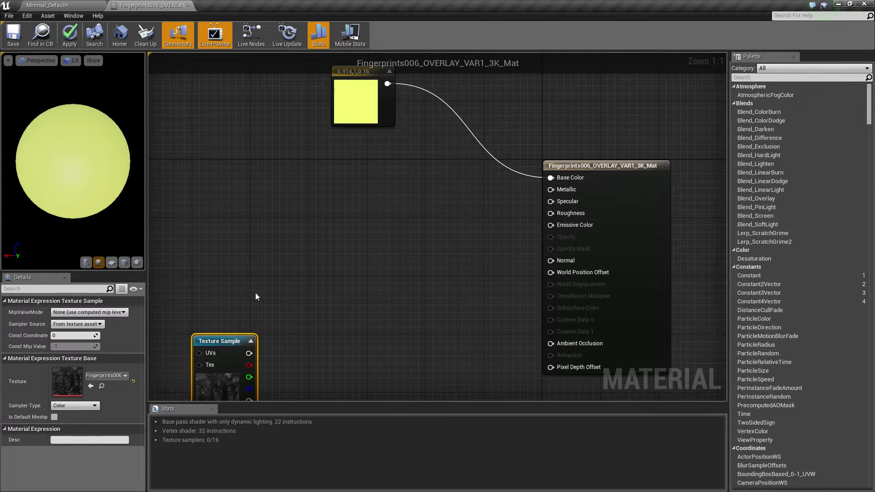
mouse_move(378, 92)
mouse_down()
mouse_move(390, 104)
mouse_move(379, 95)
mouse_up()
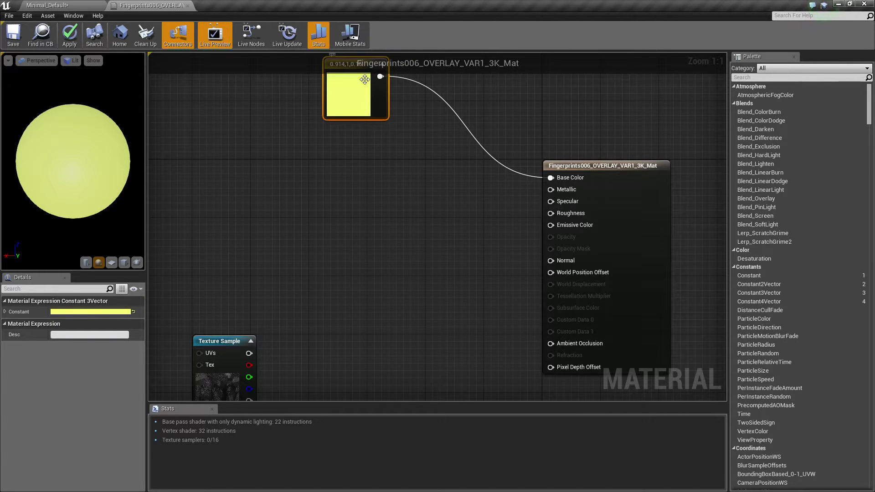
right_drag(315, 189, 330, 206)
right_drag(486, 165, 418, 203)
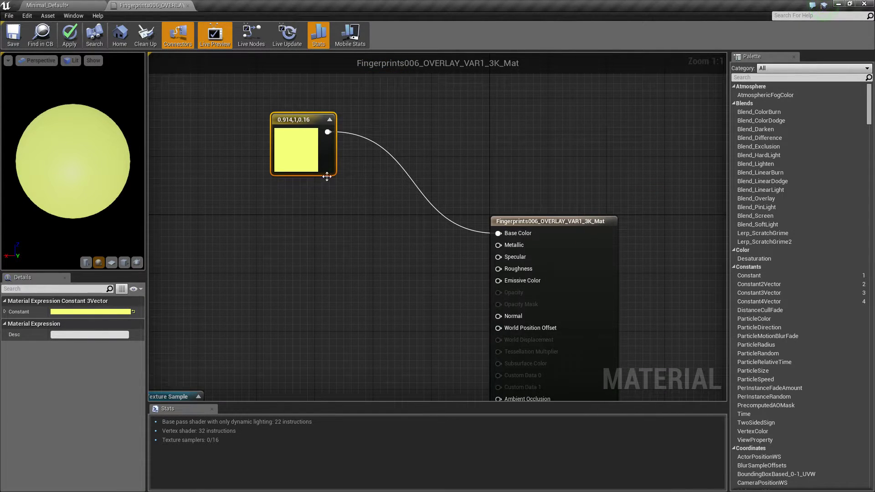
Step: Add a Constant node below the yellow colour, connect it to Roughness and set its value to 0.2
click(376, 223)
click(318, 223)
drag(334, 241, 498, 269)
click(75, 311)
key(BackSpace)
text(0.2)
key(Return)
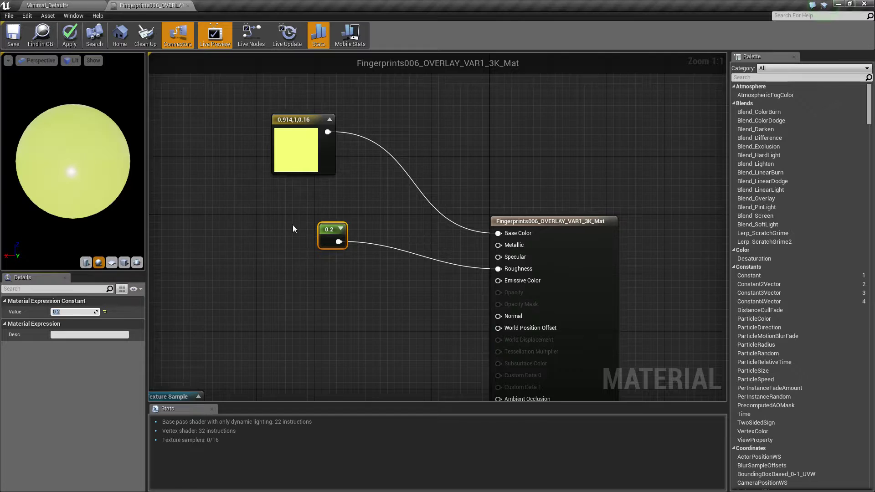
Step: Spread out the 0.2 roughness constant, the yellow colour constant and the Texture Sample to make room for more nodes
drag(332, 229, 263, 230)
right_drag(402, 313, 442, 265)
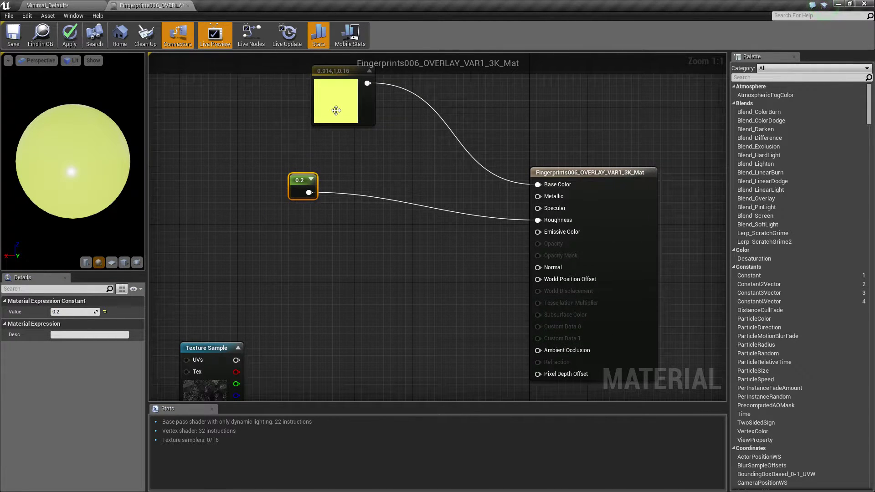
drag(336, 110, 283, 73)
right_drag(523, 123, 448, 212)
right_drag(294, 326, 391, 189)
drag(238, 298, 331, 224)
right_drag(394, 162, 232, 314)
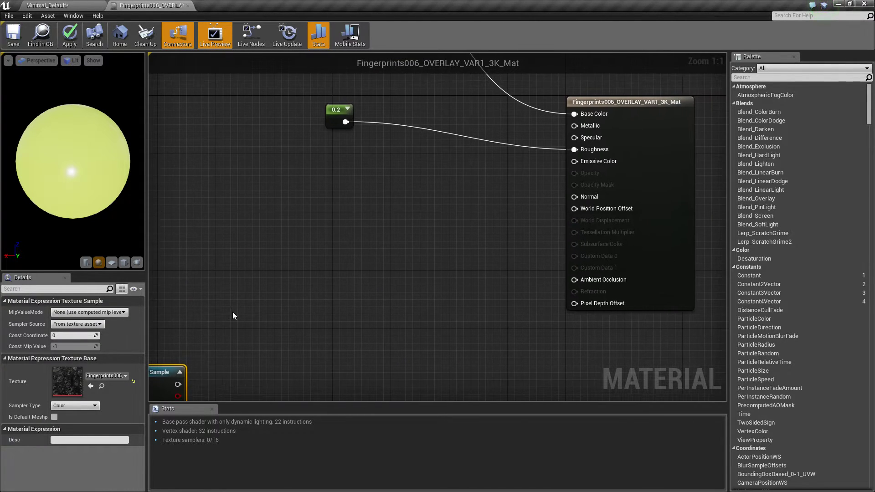
Step: Add a VertexNormalWS node and place it between the roughness constant and the Texture Sample, farther from the material node
click(784, 76)
text(verte)
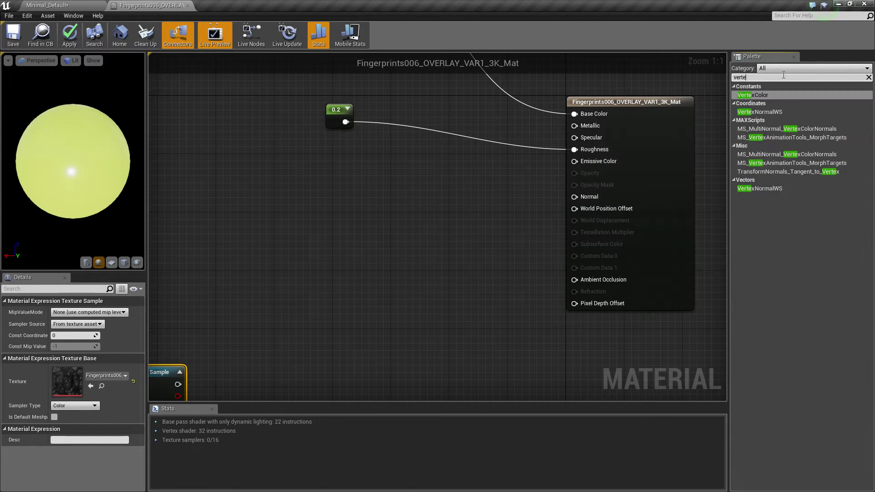
drag(353, 182, 178, 220)
right_drag(275, 220, 391, 190)
right_drag(592, 166, 522, 190)
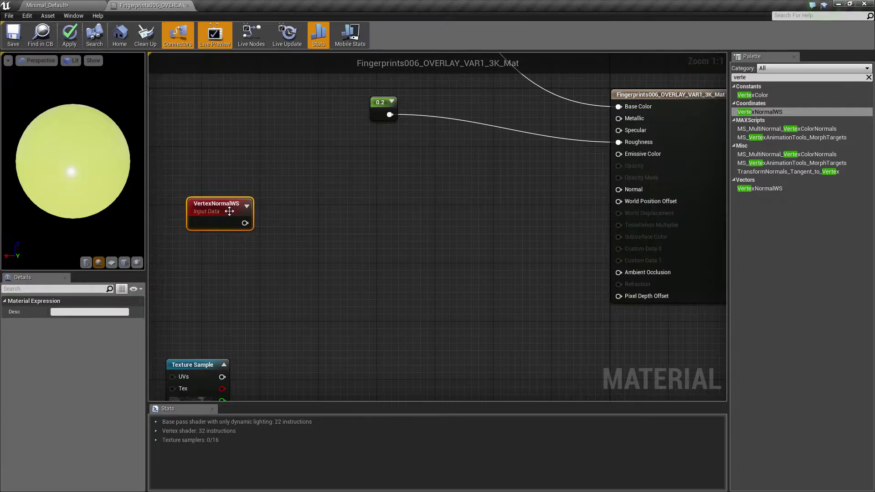
drag(229, 210, 155, 210)
Step: Find the ComponentMask expression by searching for "mask" and add it beside the VertexNormalWS node
click(752, 77)
text(multi)
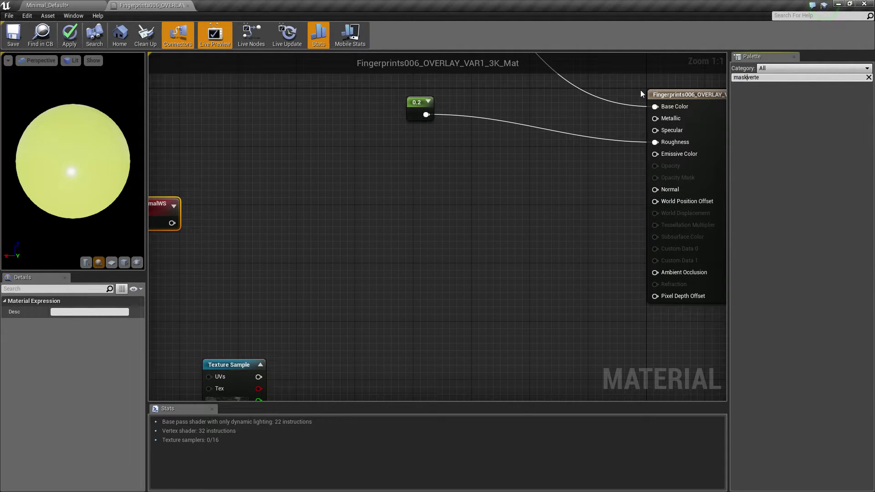
key(BackSpace)
key(BackSpace)
key(BackSpace)
key(BackSpace)
key(BackSpace)
key(BackSpace)
key(BackSpace)
key(BackSpace)
key(BackSpace)
key(BackSpace)
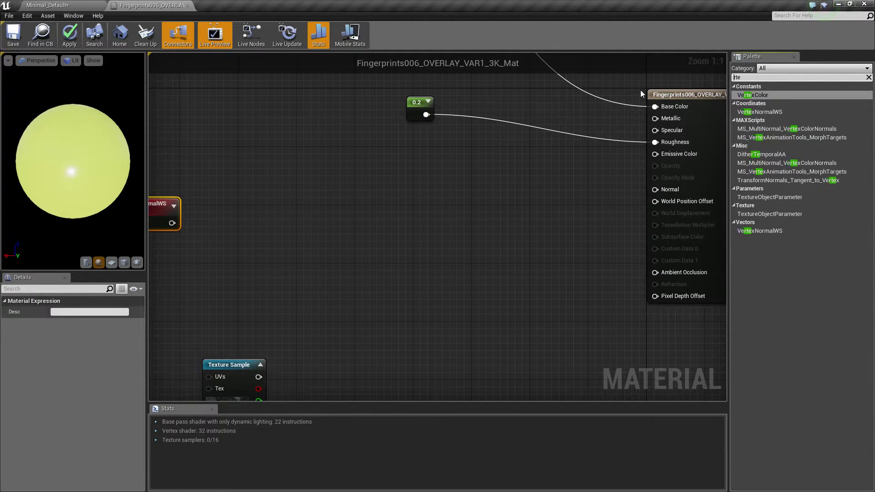
text(mask)
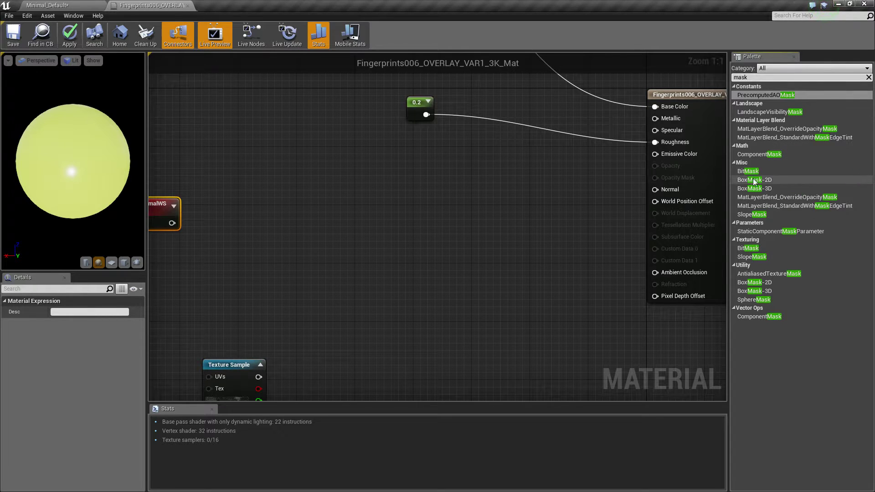
drag(759, 154, 253, 215)
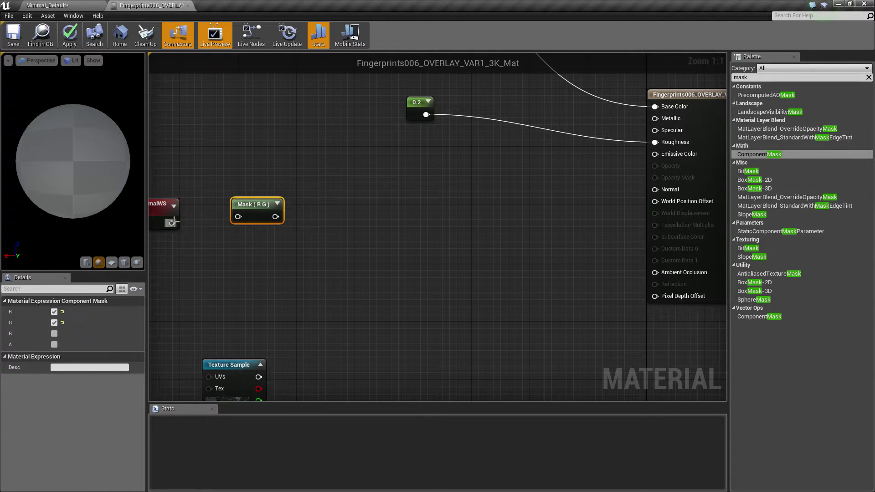
Step: Connect VertexNormalWS to the component mask and leave only its B channel enabled
drag(172, 223, 230, 217)
click(54, 334)
click(54, 312)
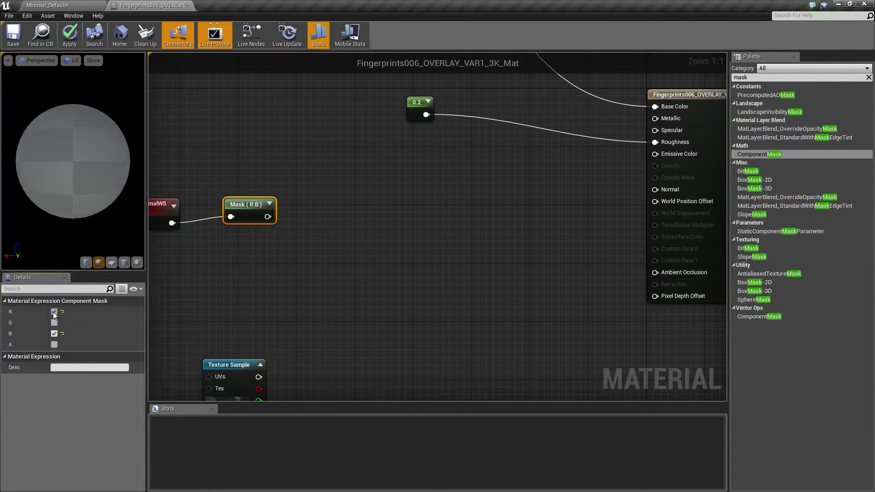
click(54, 322)
Step: Preview the B component mask's output on the sphere and inspect its gradient
right_click(252, 199)
right_click(245, 204)
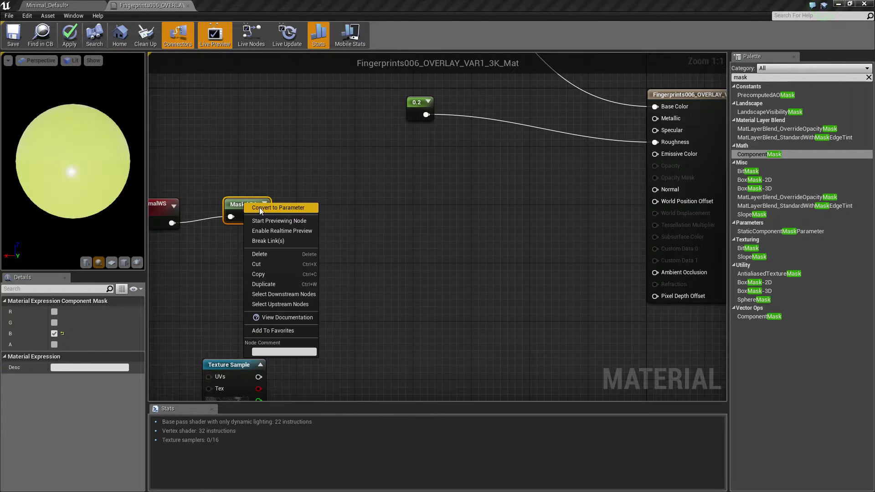
click(259, 208)
key(ctrl+z)
right_click(245, 216)
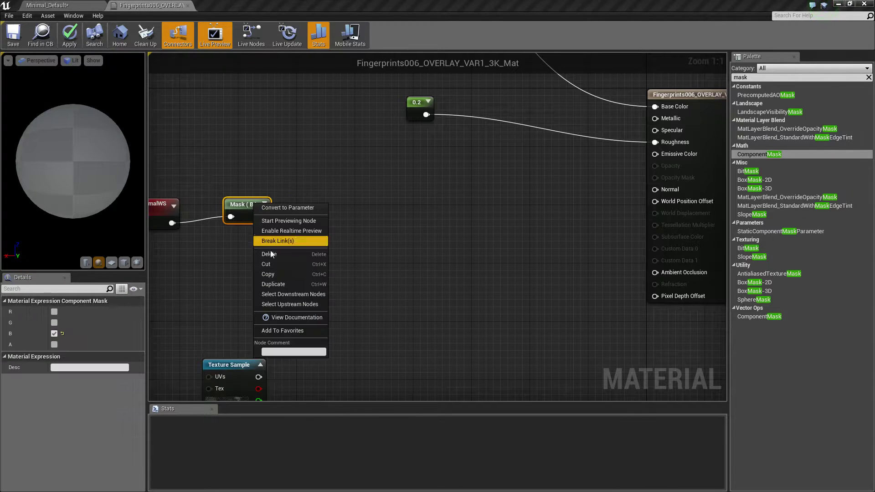
click(287, 221)
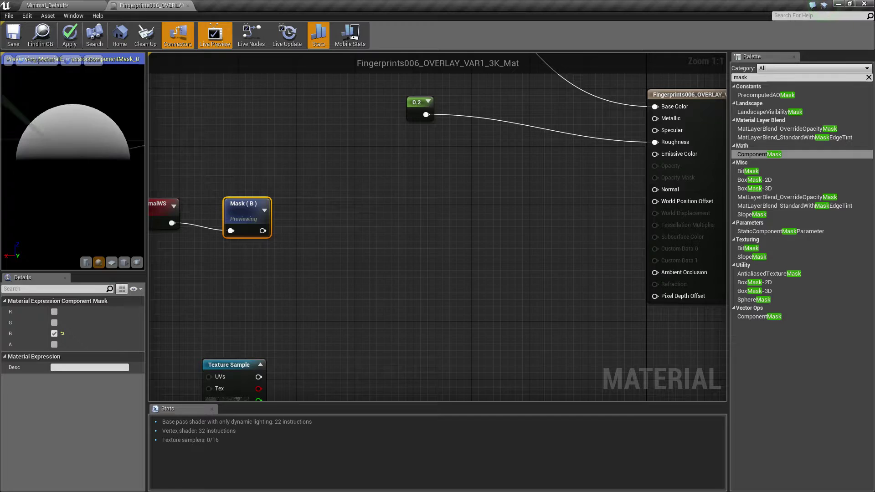
drag(85, 137, 117, 165)
drag(62, 147, 61, 137)
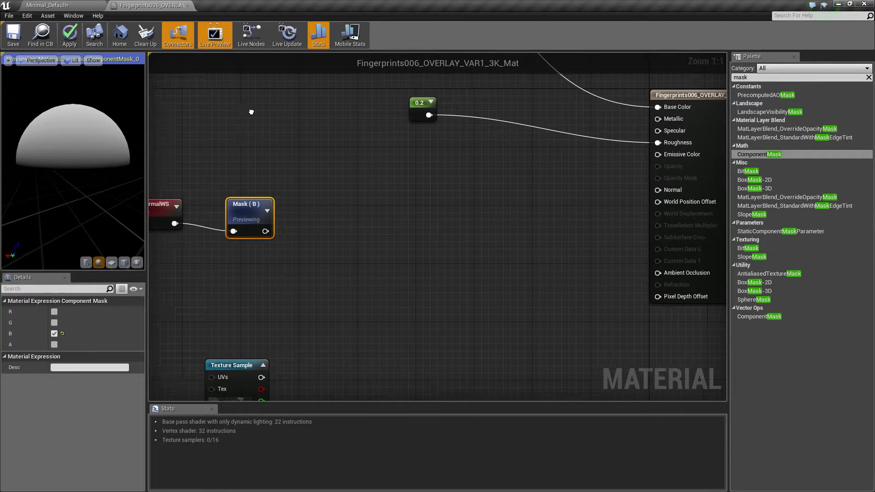
Step: Add a Multiply node and connect the B mask to its A input and the Texture Sample's colour output to B
right_drag(271, 251, 325, 232)
right_drag(415, 221, 375, 192)
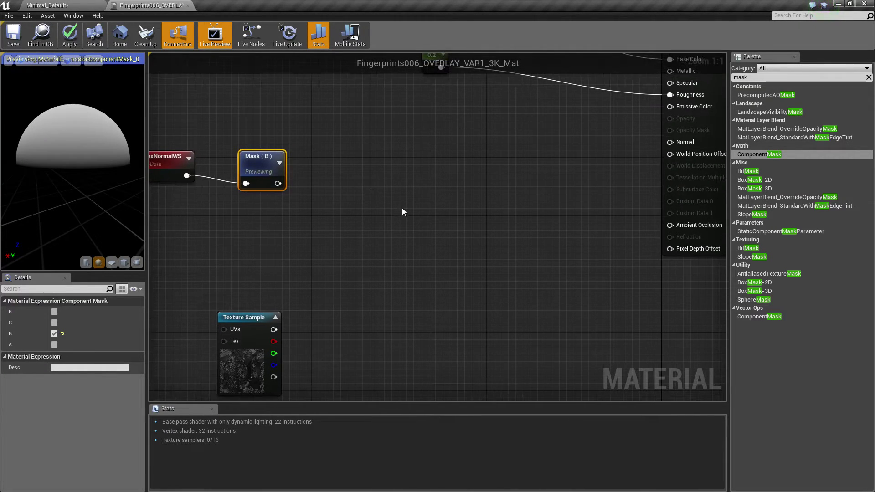
key(m)
click(423, 177)
drag(279, 183, 428, 194)
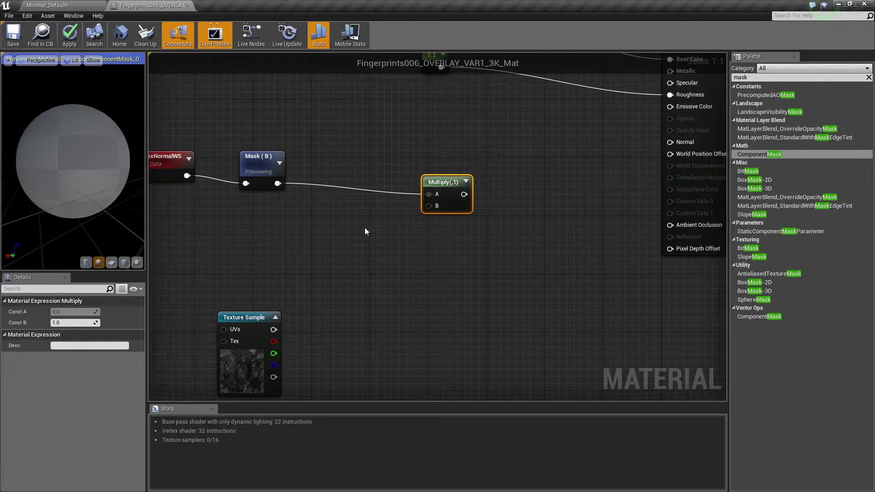
right_drag(278, 319, 276, 252)
drag(271, 262, 426, 140)
Step: Preview the Multiply node's output, trying the plane and settling on the cube as preview mesh, and view it from above
right_click(440, 116)
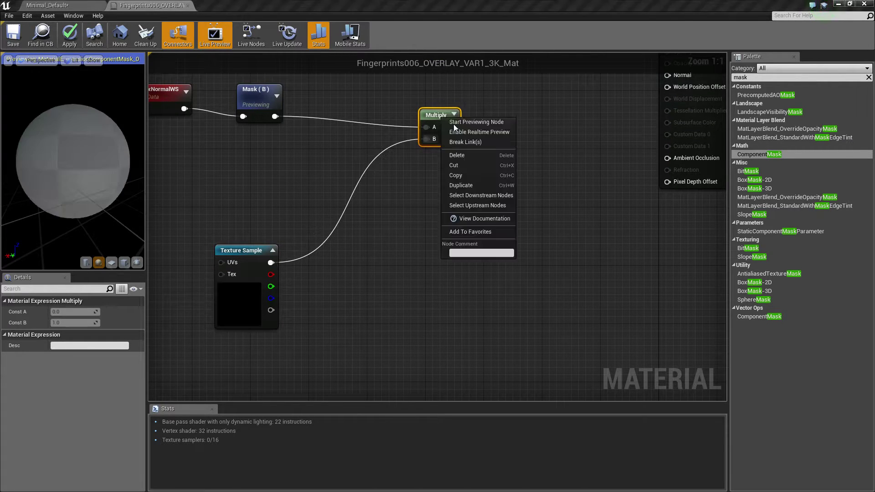
click(453, 124)
click(111, 262)
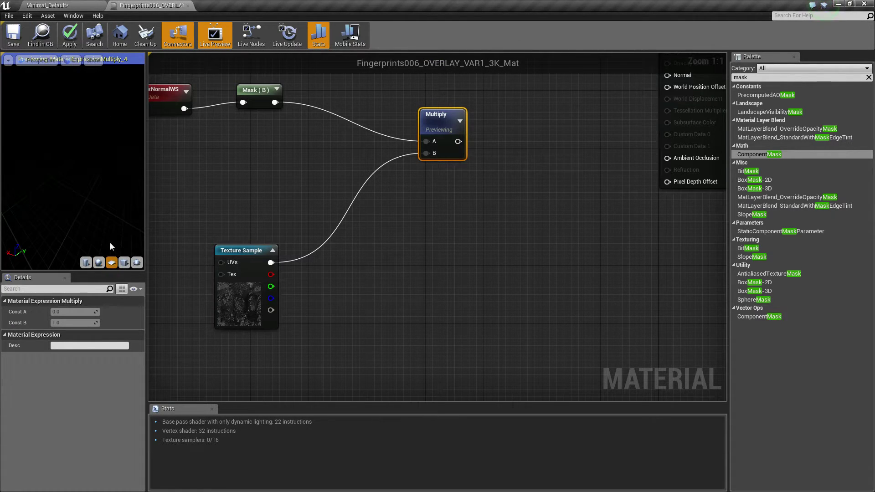
drag(92, 200, 80, 237)
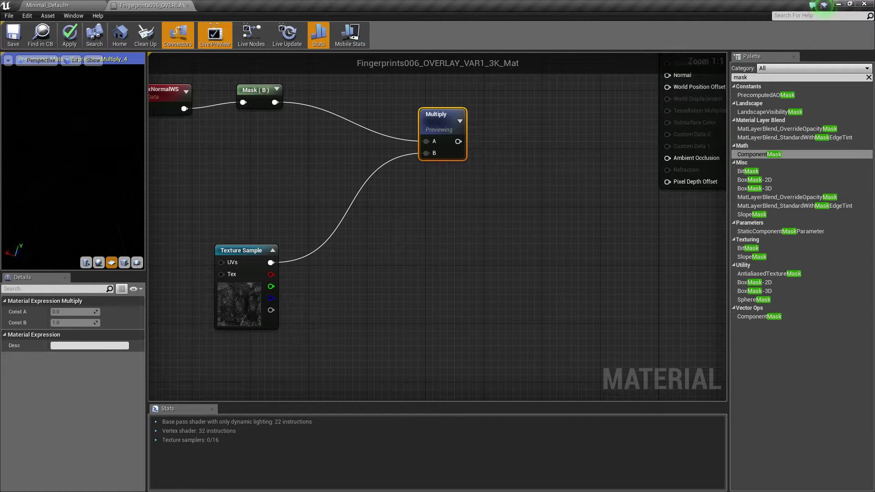
click(126, 263)
mouse_move(98, 207)
mouse_down()
mouse_move(88, 141)
mouse_move(68, 182)
mouse_move(48, 196)
mouse_move(111, 198)
mouse_up()
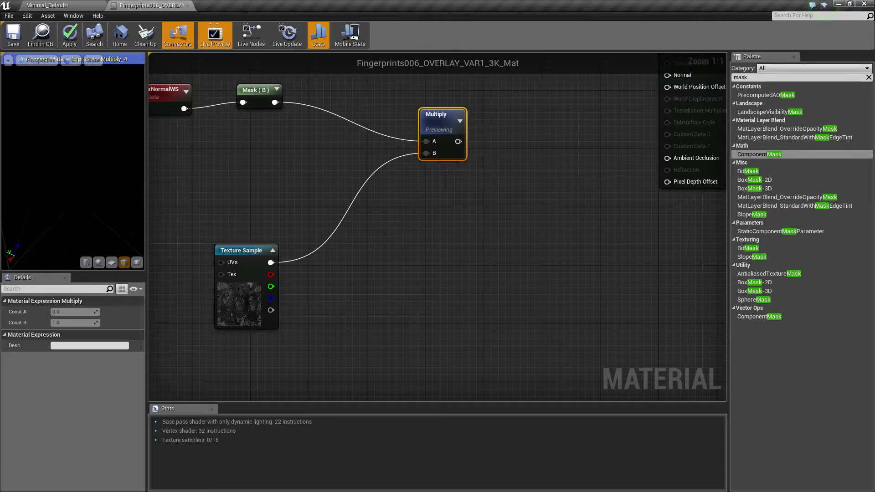
drag(107, 129, 98, 175)
drag(114, 136, 46, 132)
Step: Insert a CheapContrast function between the Texture Sample's colour output and the Multiply node's B input
right_drag(320, 260, 324, 222)
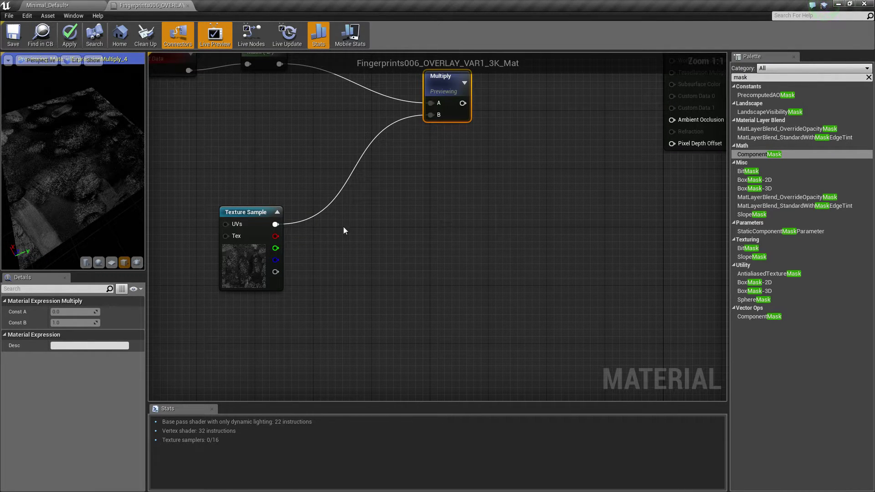
text(cont)
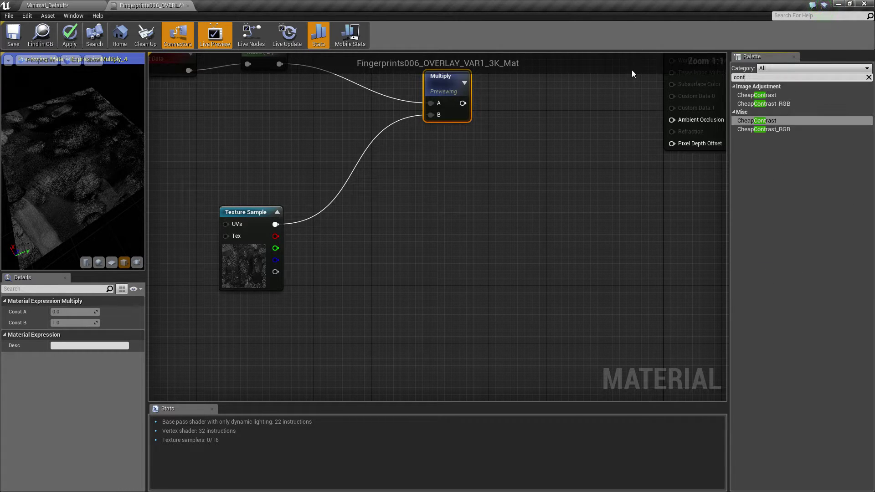
drag(757, 120, 382, 206)
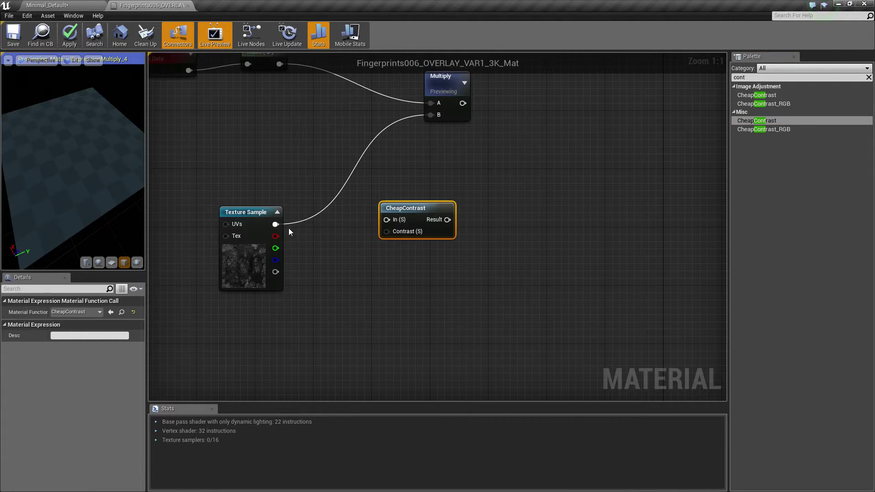
drag(275, 224, 386, 220)
drag(447, 220, 431, 116)
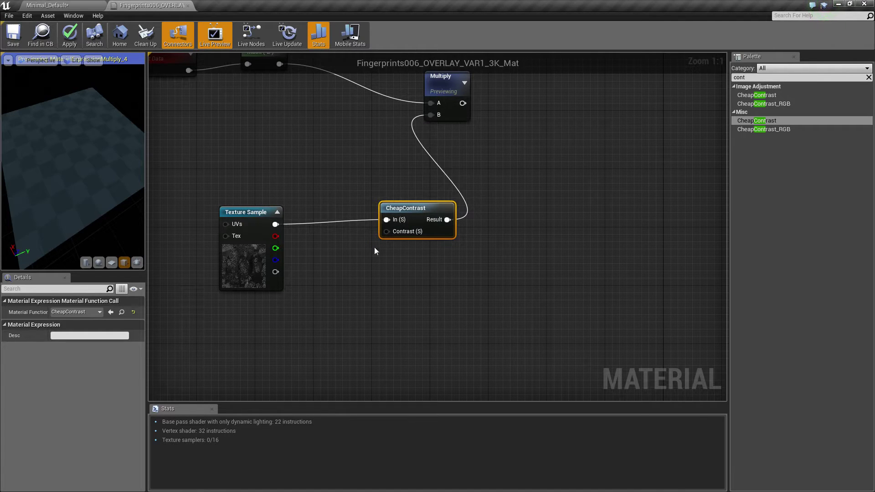
Step: Feed CheapContrast's Contrast input from a constant converted to a parameter named Contrast, with a default value of about 0.0367
key(1)
click(333, 274)
drag(347, 292, 387, 231)
right_click(341, 283)
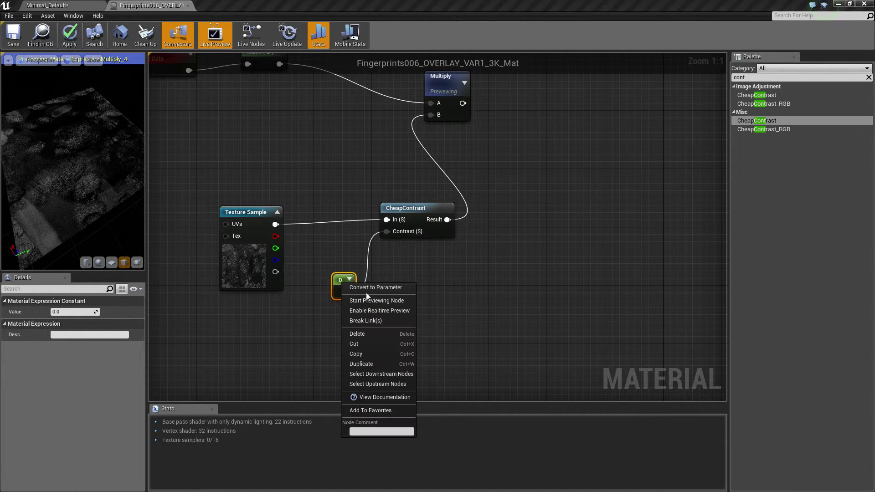
click(368, 286)
click(68, 356)
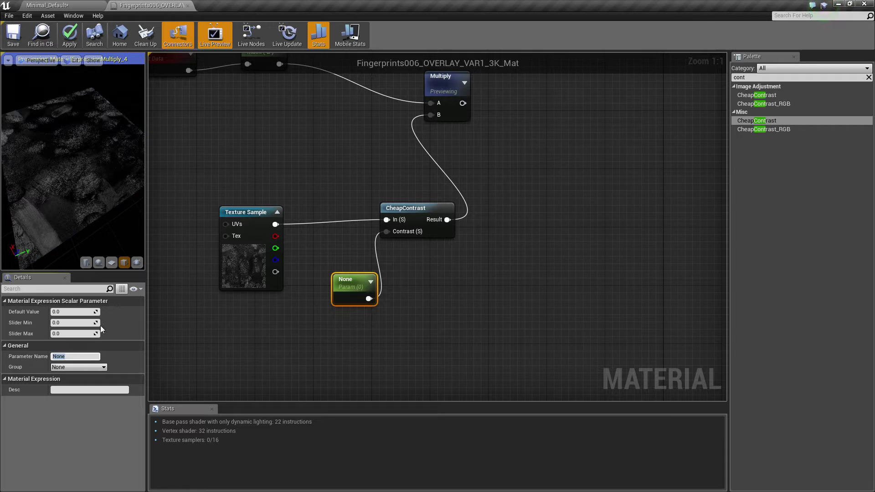
text(Contrast)
key(Return)
drag(341, 281, 329, 250)
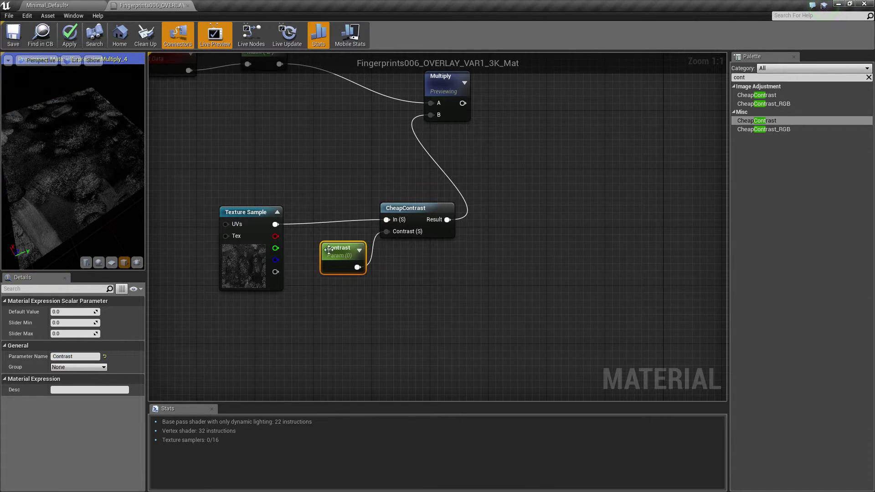
mouse_move(63, 312)
mouse_down()
mouse_move(55, 312)
mouse_move(63, 311)
mouse_up()
Step: Make room after the Texture Sample and insert an Add node with Const B 0.3 between it and CheapContrast
ctrl+click(410, 208)
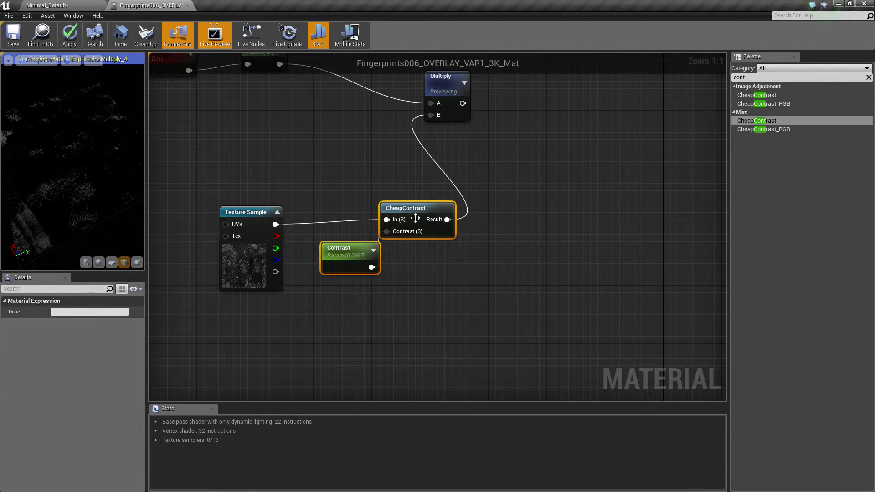
drag(410, 208, 454, 211)
mouse_move(256, 216)
mouse_down()
mouse_move(161, 209)
mouse_move(246, 228)
mouse_up()
key(a)
click(231, 210)
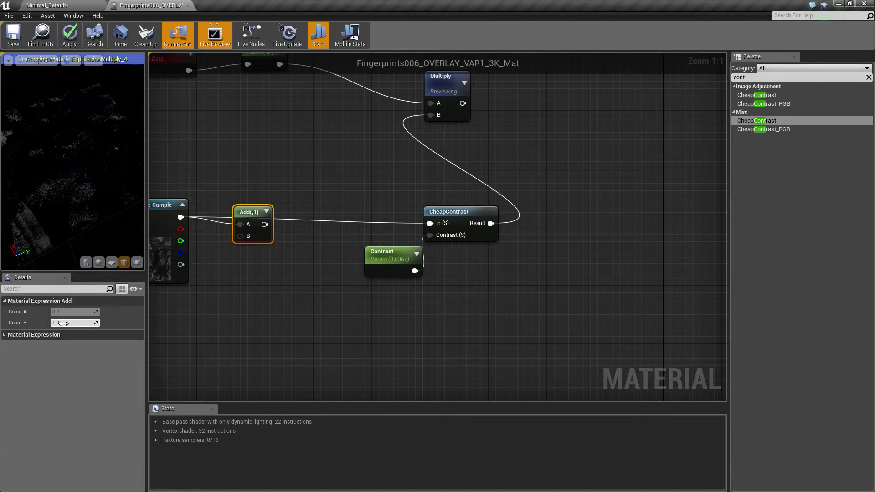
text(0.3)
key(Return)
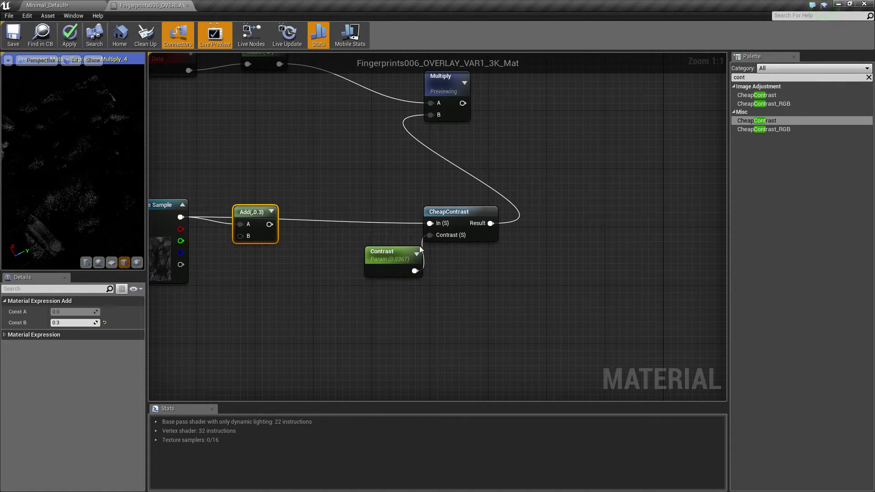
drag(270, 224, 277, 204)
Step: Set the Contrast parameter's default value to about 0.807 and check the fingerprint detail up close in the preview
click(385, 255)
mouse_move(58, 312)
mouse_down()
mouse_move(79, 310)
mouse_move(64, 311)
mouse_up()
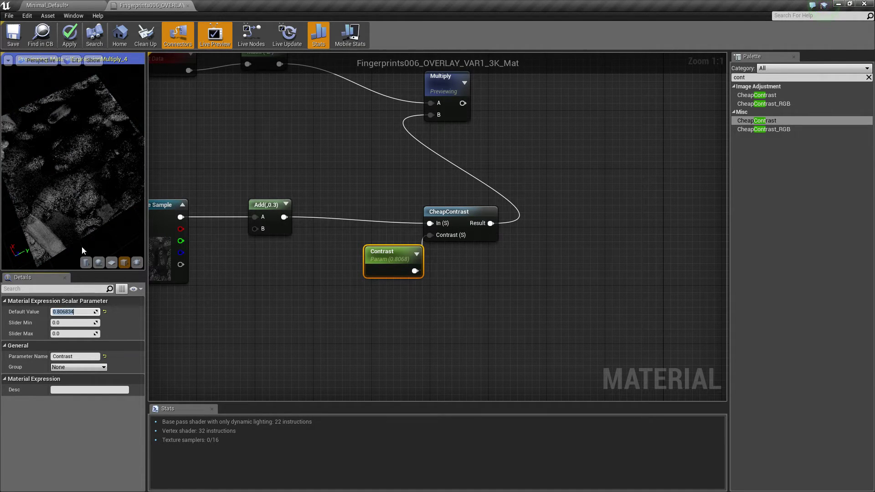
drag(83, 196, 64, 182)
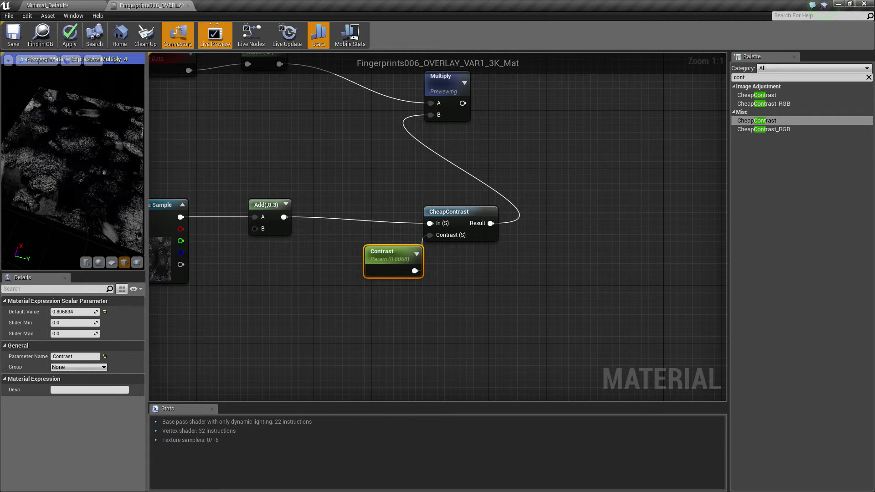
right_drag(65, 181, 68, 159)
mouse_move(69, 160)
mouse_down()
mouse_move(71, 178)
mouse_move(74, 159)
mouse_up()
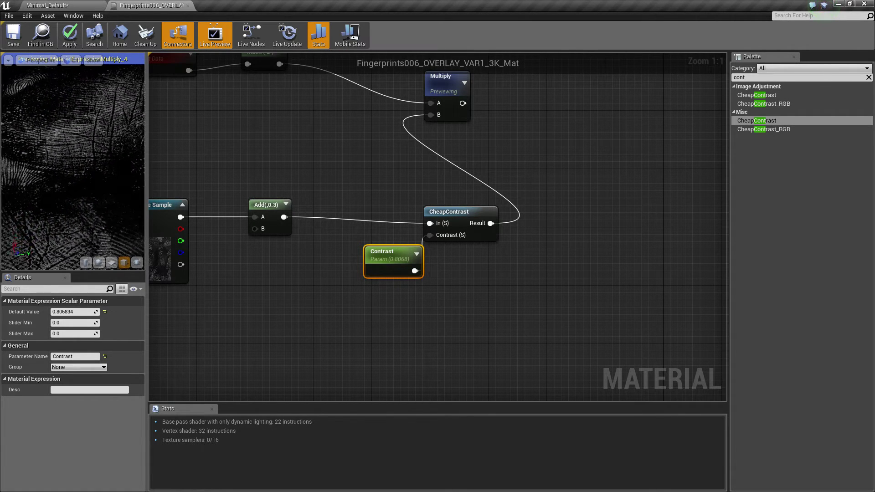
right_drag(74, 159, 75, 187)
Step: Add a texture coordinate node feeding the Texture Sample's UVs and set its UTiling and VTiling to 8
right_drag(155, 182, 312, 152)
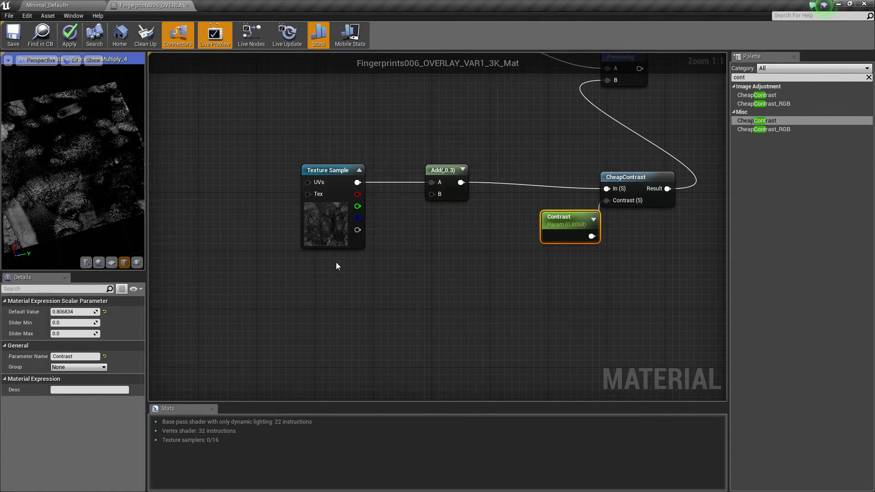
click(220, 178)
drag(248, 182, 225, 156)
click(93, 323)
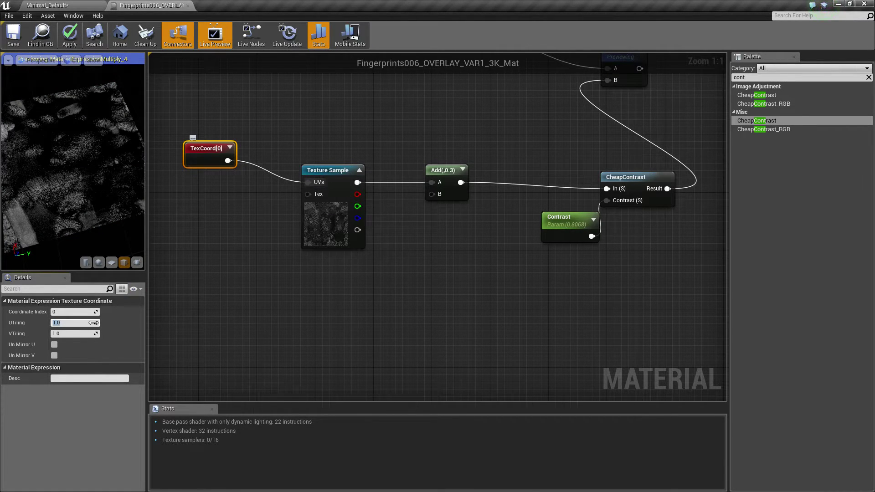
text(8)
key(Tab)
text(8)
key(Return)
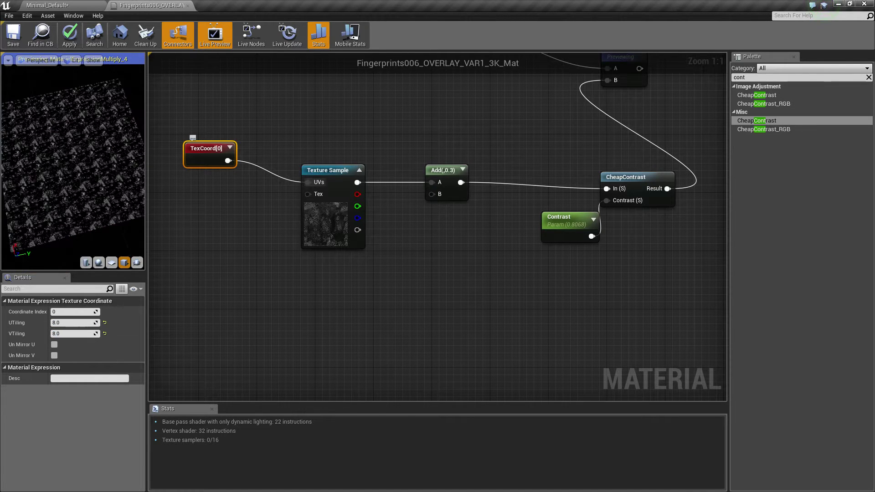
Step: Set the texture coordinate node's UTiling and VTiling to 4
click(88, 322)
text(4)
key(Tab)
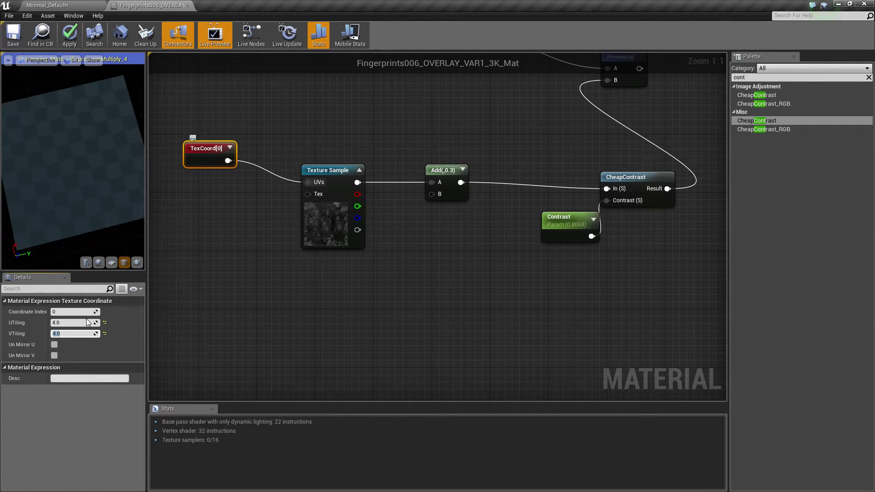
text(4)
key(Return)
right_drag(279, 126, 254, 141)
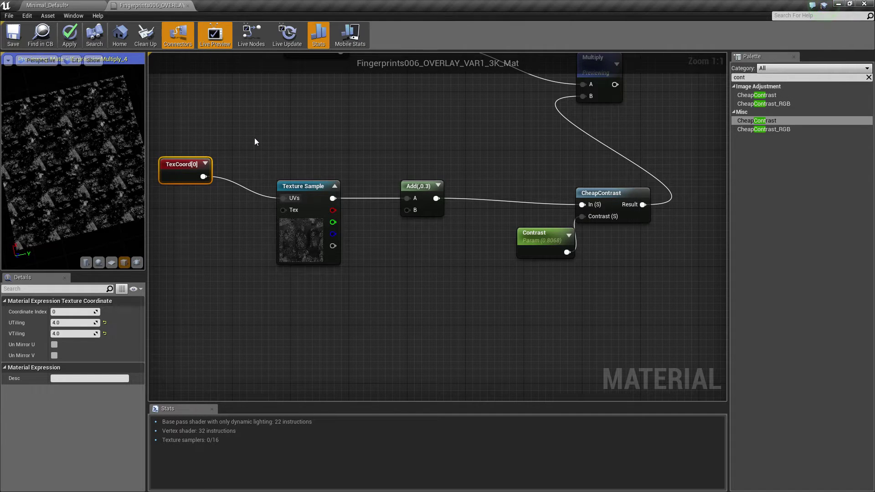
Step: Add a Lerp node near the Roughness input, connecting the 0.2 constant to A and the Multiply output to Alpha
right_drag(418, 126, 215, 233)
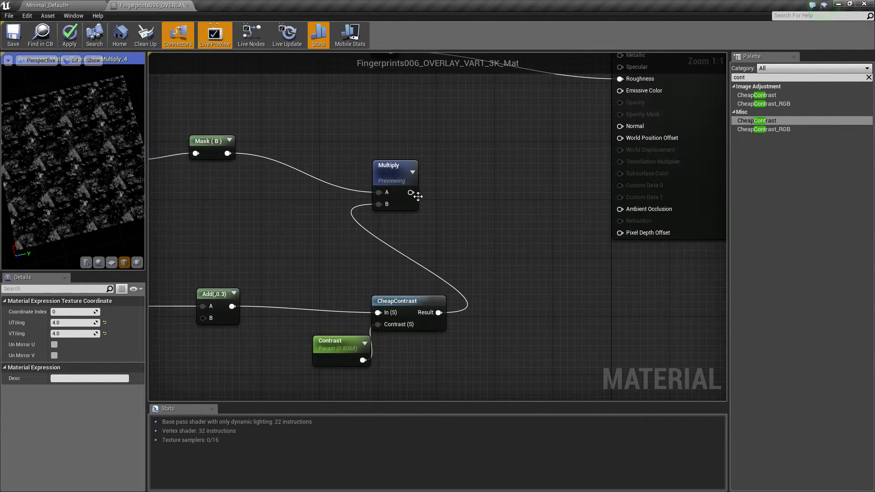
drag(401, 172, 385, 169)
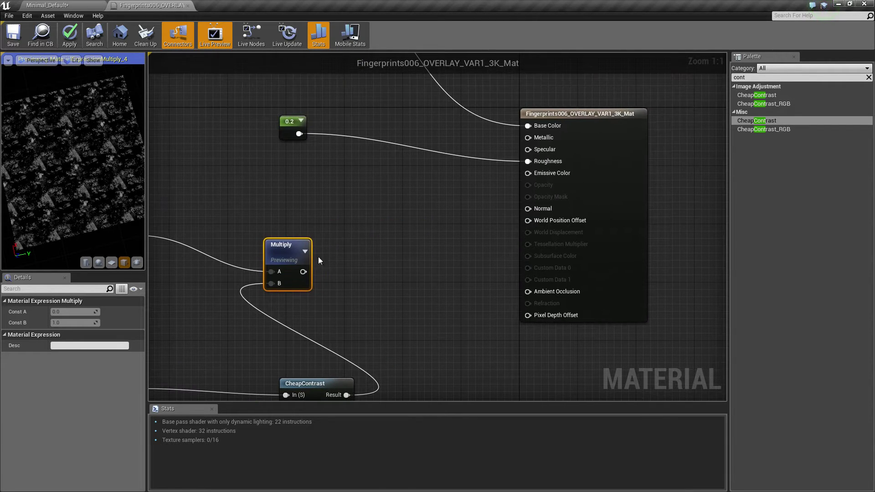
click(412, 142)
right_drag(444, 99, 383, 173)
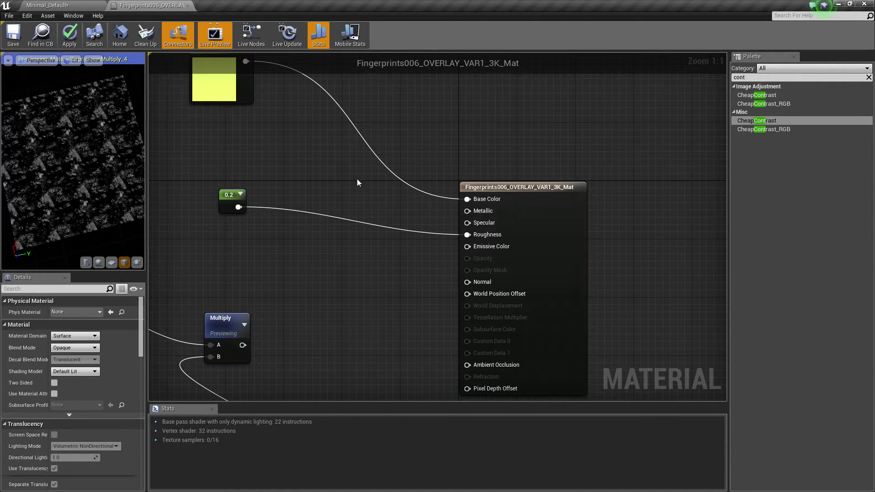
click(315, 188)
drag(333, 197, 341, 204)
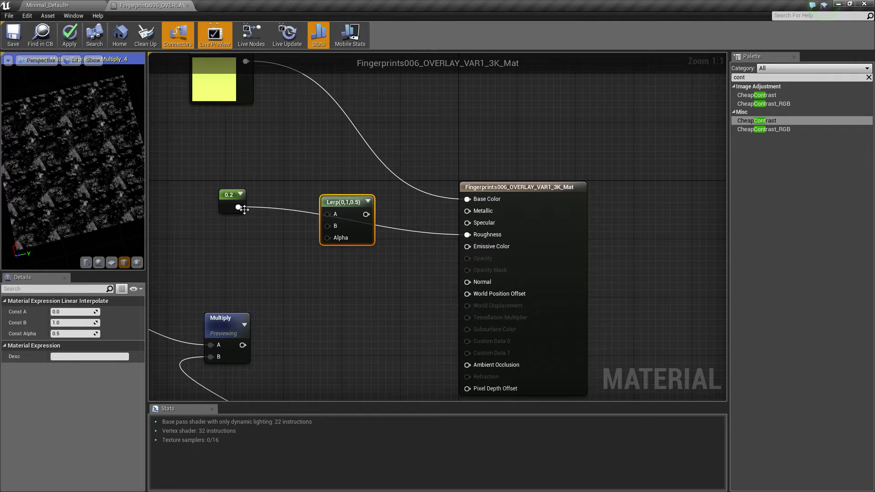
drag(238, 207, 469, 215)
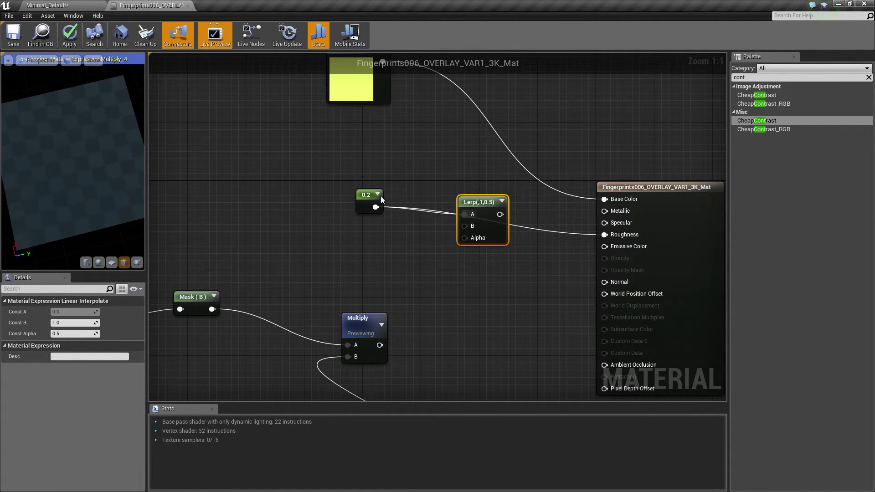
drag(371, 208, 337, 195)
drag(380, 346, 473, 244)
Step: Add a constant with a value of 1 and connect it to the Lerp's B input
click(338, 224)
click(347, 231)
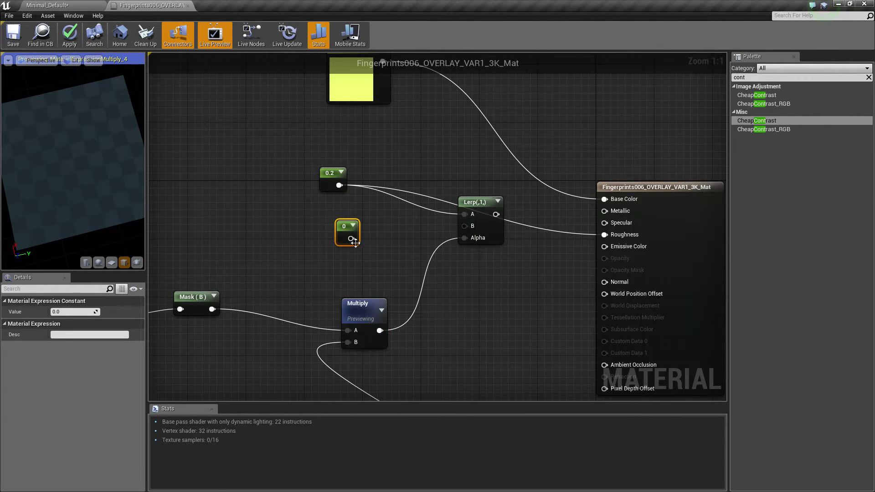
drag(351, 238, 465, 226)
click(69, 312)
text(1)
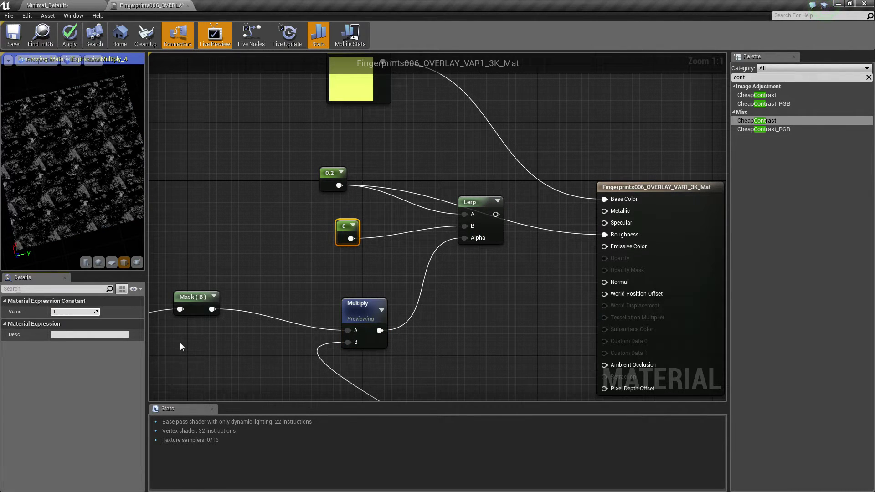
key(Return)
Step: Preview the Lerp node's output and examine the fingerprint detail up close
right_click(477, 214)
click(486, 209)
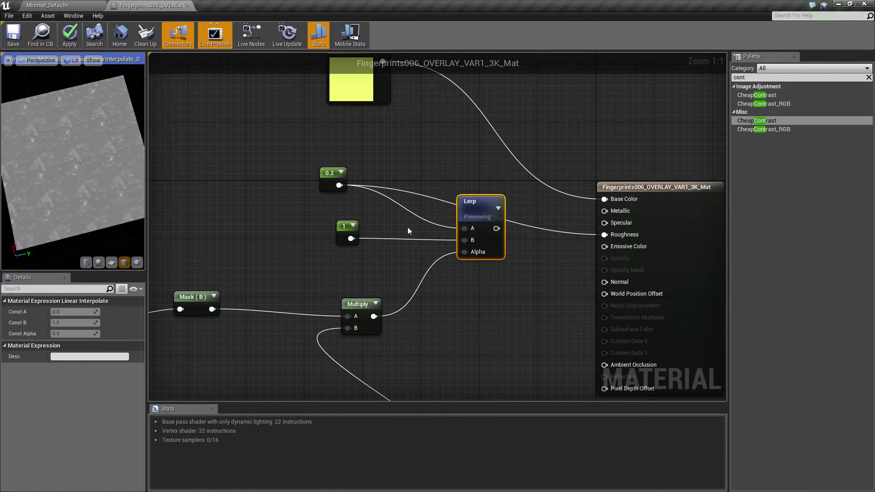
drag(112, 153, 100, 166)
scroll(112, 153, up, 5)
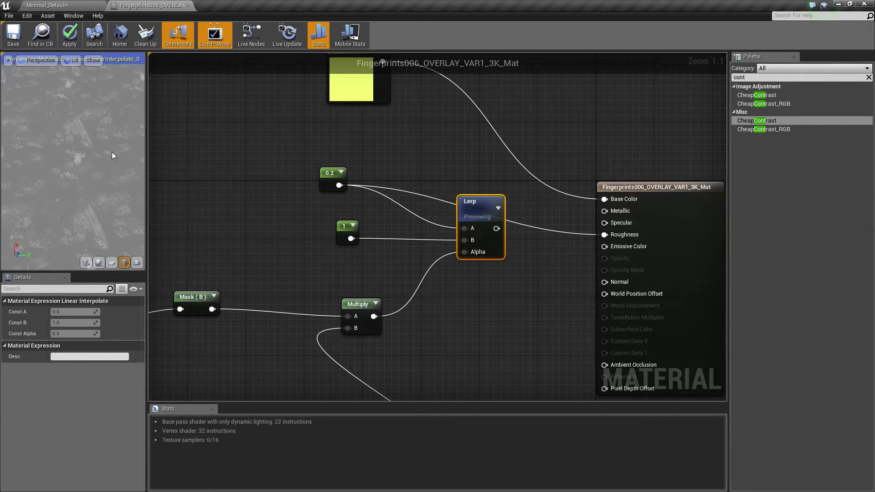
click(337, 231)
click(376, 302)
right_drag(390, 316, 377, 298)
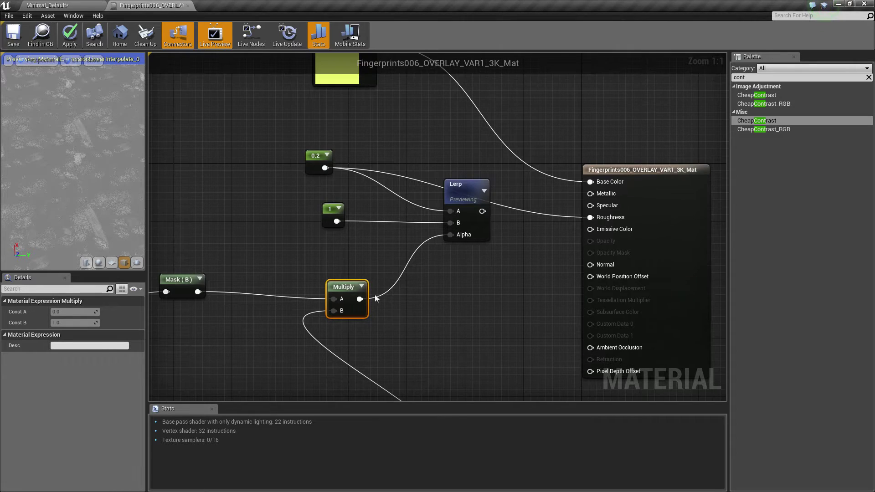
Step: Insert a second Multiply node with Const B set to 2 between the existing Multiply and the Lerp's Alpha
right_click(324, 291)
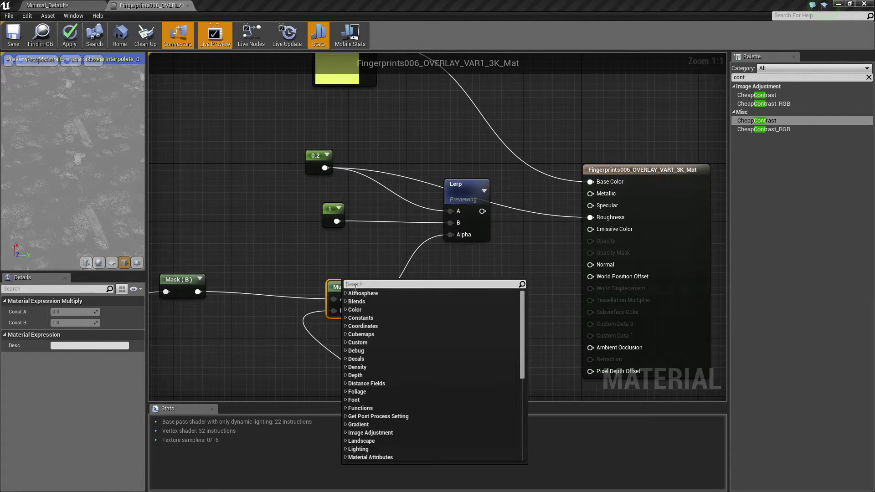
click(338, 286)
key(space)
drag(349, 287, 450, 221)
click(398, 292)
key(m)
click(400, 272)
click(70, 323)
text(2)
key(Return)
Step: Preview the Lerp's output with the added multiplier in place
click(309, 300)
key(space)
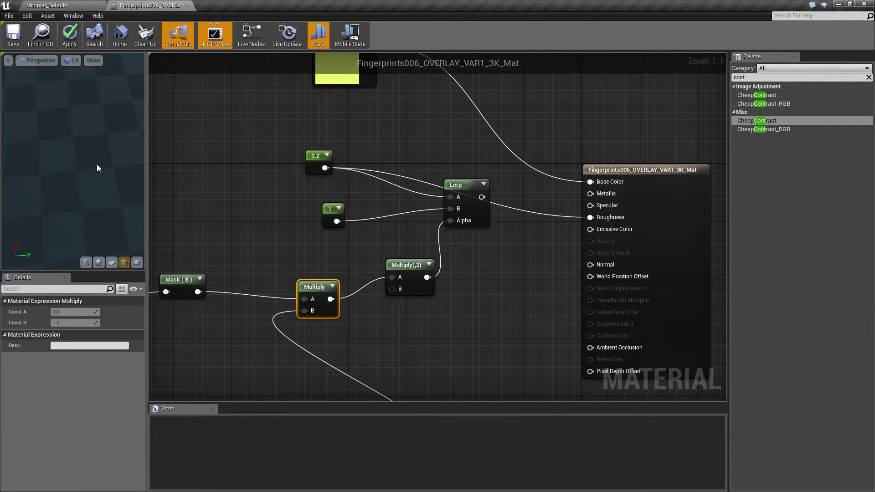
click(461, 186)
key(space)
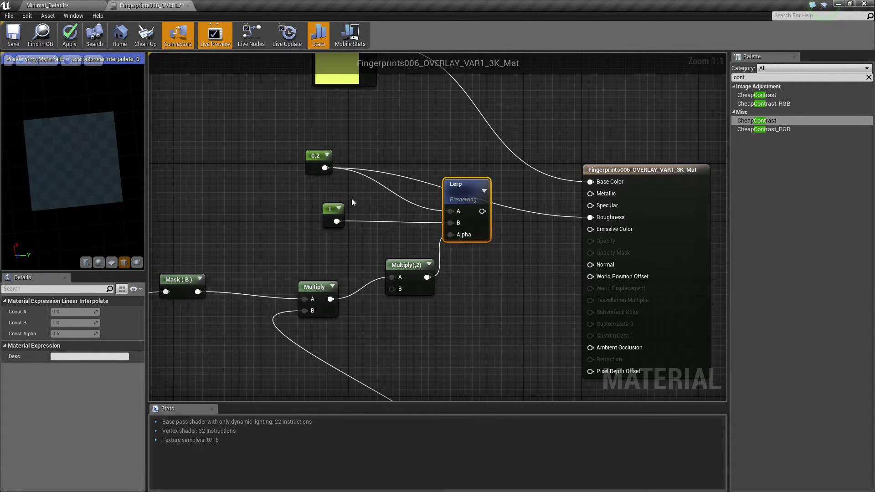
Step: Try a value of 0 for the constant feeding the Lerp's A input and check the preview
click(315, 155)
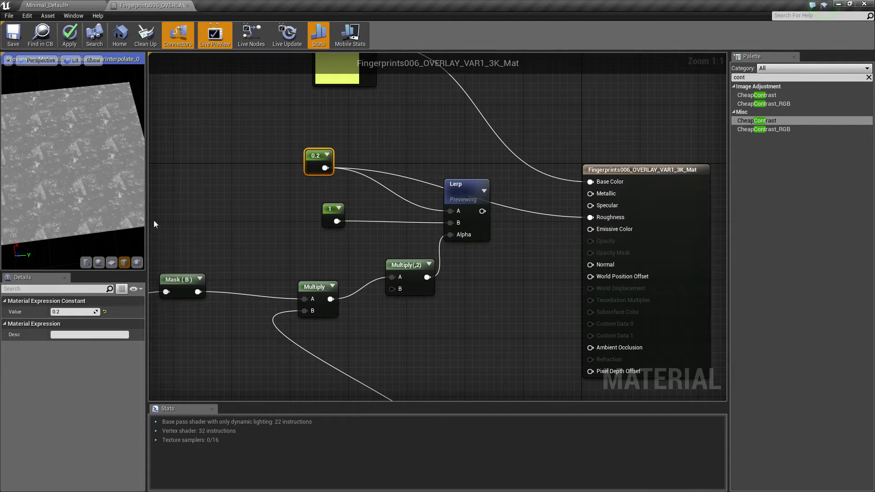
click(73, 311)
text(9)
key(Return)
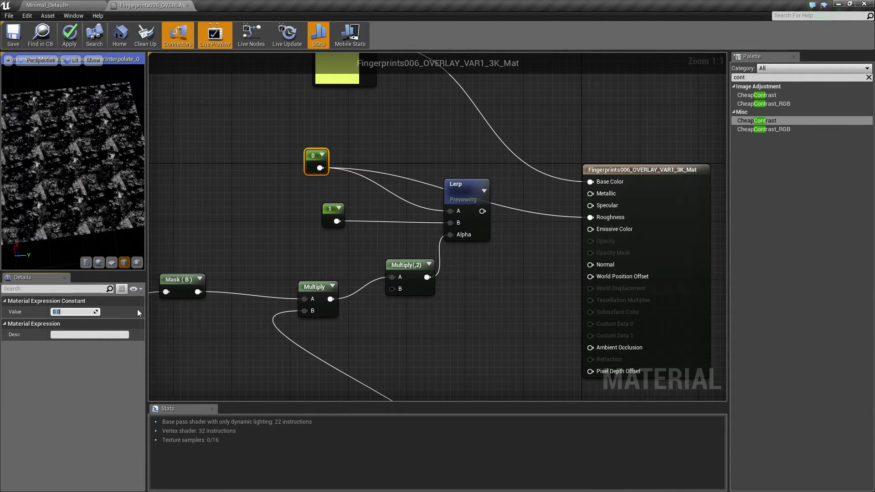
drag(100, 143, 102, 142)
Step: Set the constant feeding the Lerp's A input to 0.1
click(89, 312)
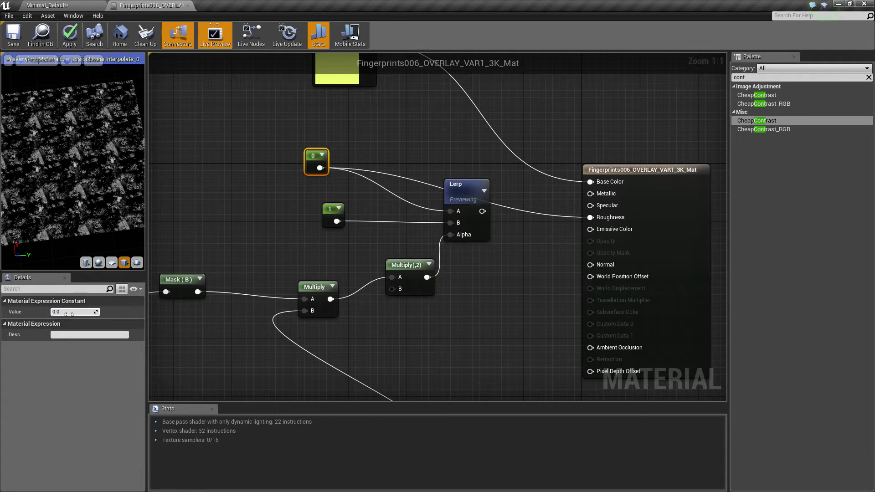
text(0.1)
key(Return)
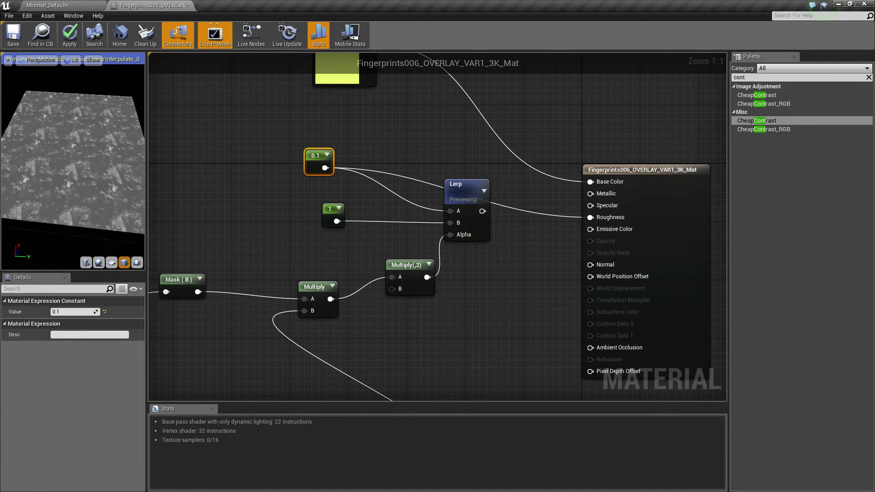
Step: Connect the Lerp output to Roughness, stop previewing the node and apply the material
right_drag(498, 215, 395, 244)
drag(379, 240, 484, 250)
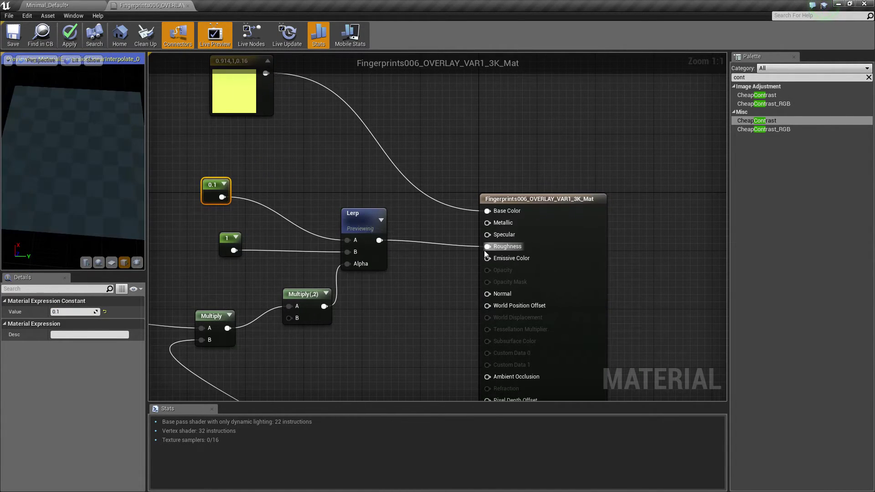
right_click(373, 226)
click(410, 274)
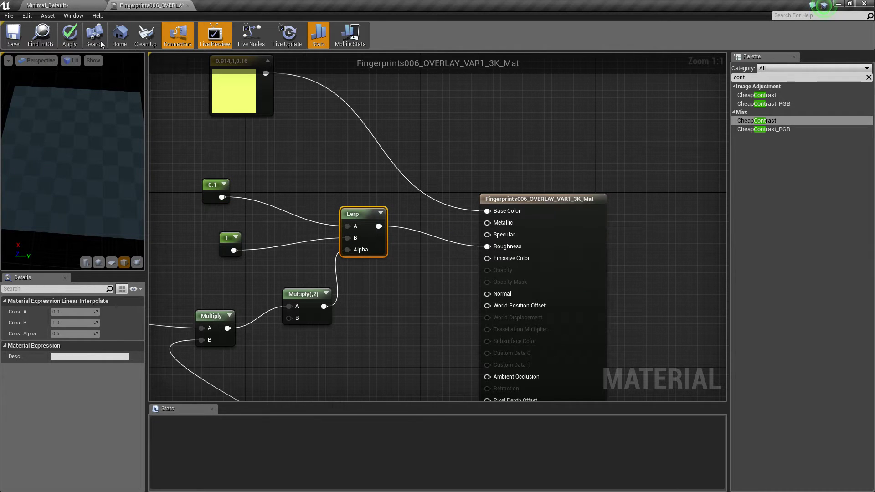
click(68, 39)
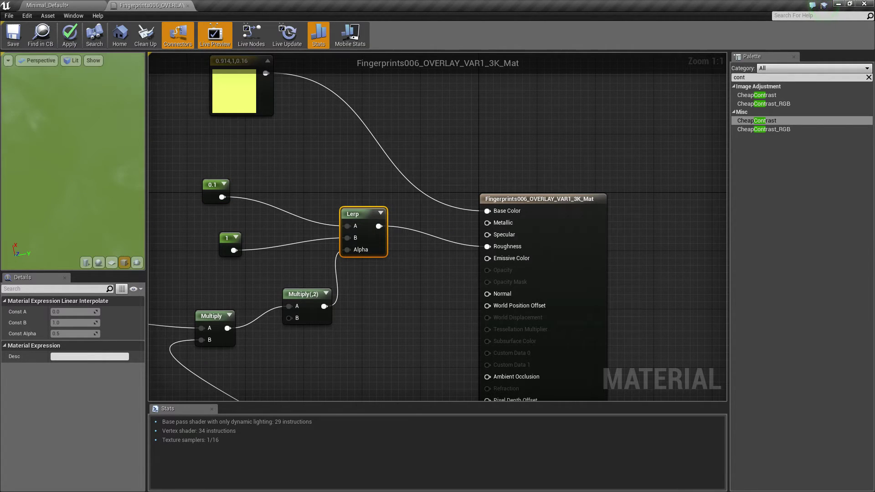
Step: Widen the preview viewport and examine how the smudges break up the surface's highlight
scroll(96, 169, down, 5)
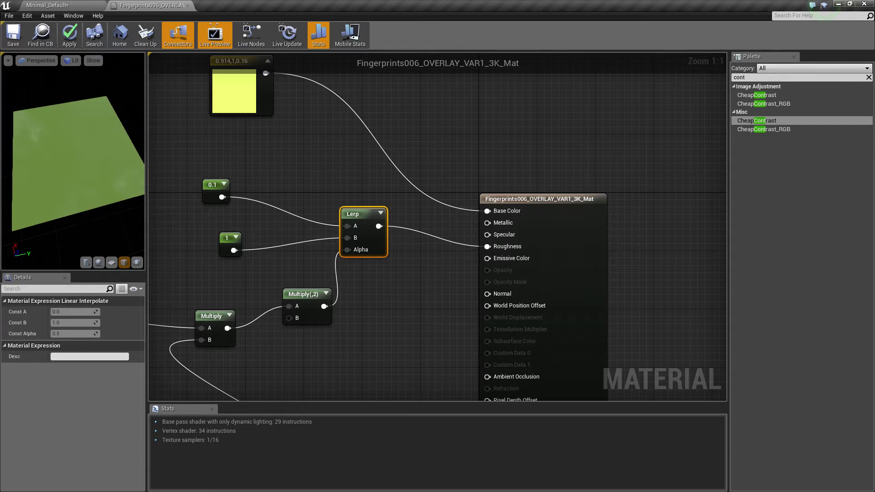
drag(95, 169, 72, 169)
scroll(73, 158, up, 5)
drag(73, 137, 87, 114)
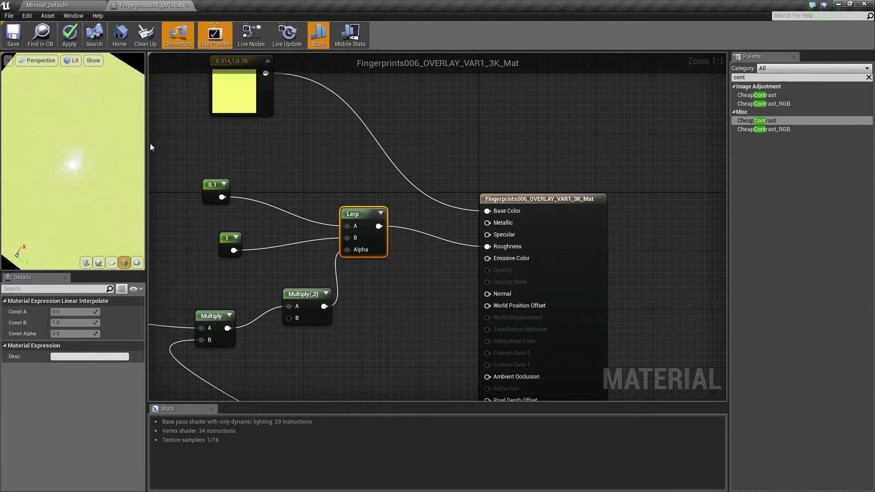
drag(147, 147, 243, 155)
mouse_move(185, 160)
mouse_down()
mouse_move(184, 168)
mouse_move(186, 160)
mouse_up()
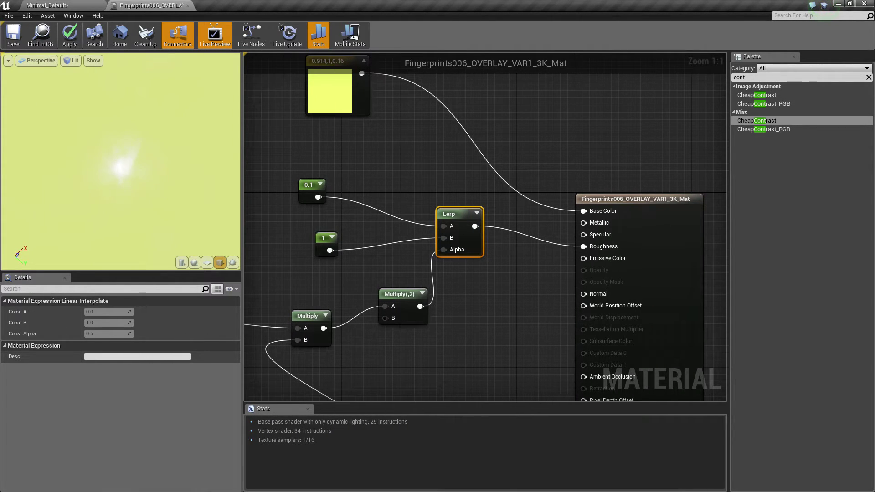
Step: Add a second Lerp near the yellow color node, connecting the yellow color to A and the roughness Lerp's output to Alpha
right_drag(445, 113, 343, 187)
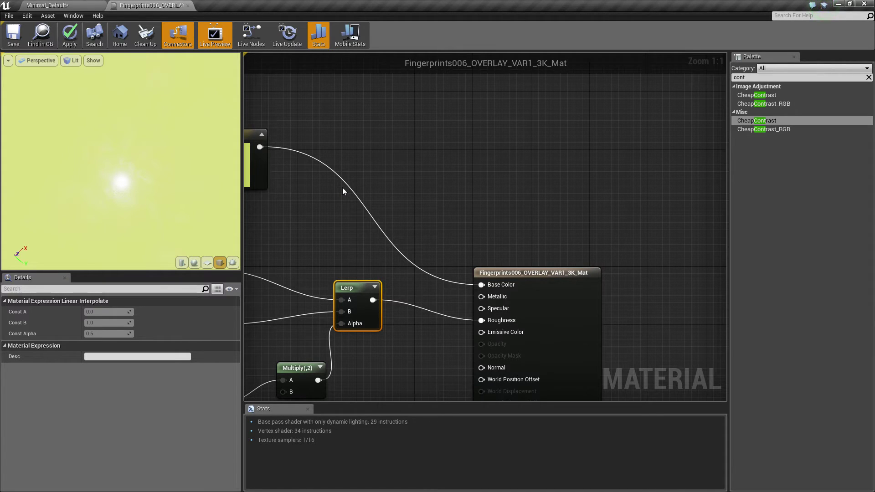
drag(253, 137, 326, 57)
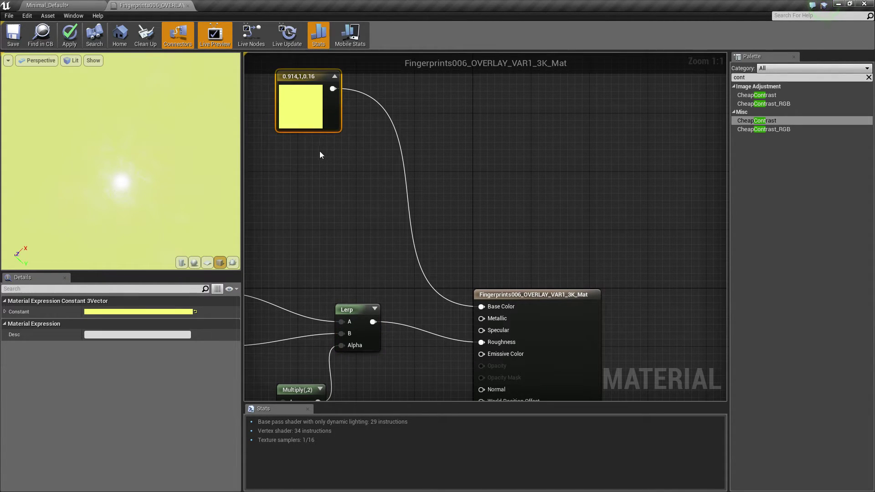
click(387, 159)
key(l)
click(390, 126)
drag(332, 89, 403, 141)
drag(373, 322, 396, 167)
Step: Add a three-component vector constant below the yellow color and connect it to the new Lerp's B input
click(285, 148)
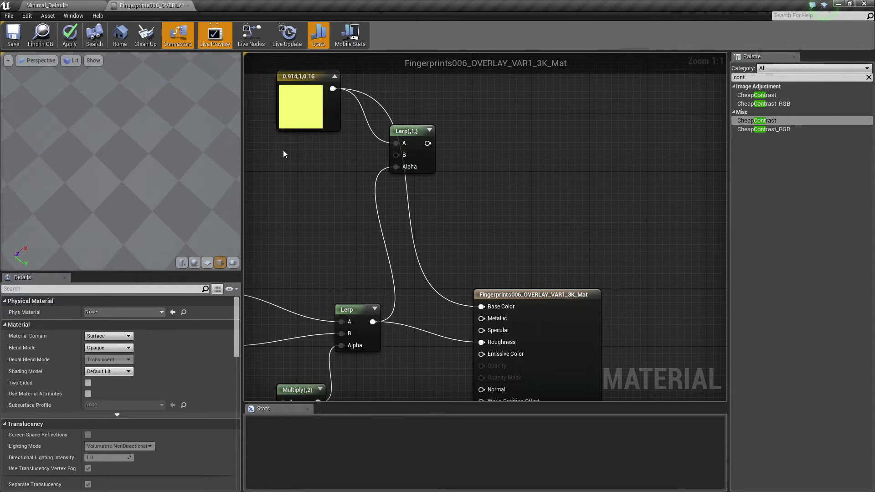
key(3)
click(291, 174)
drag(348, 194, 404, 148)
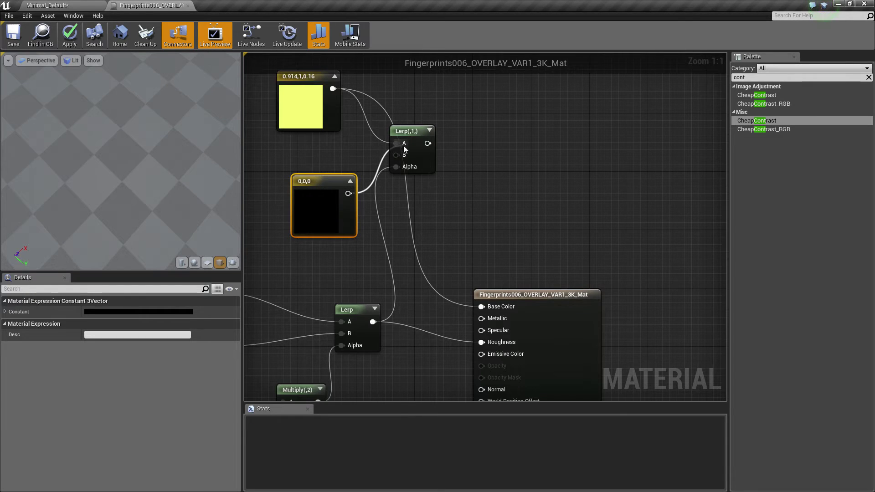
drag(337, 179, 299, 134)
Step: Set the new vector constant's color to a brown of about 0.355, 0.221, 0.0444
click(110, 323)
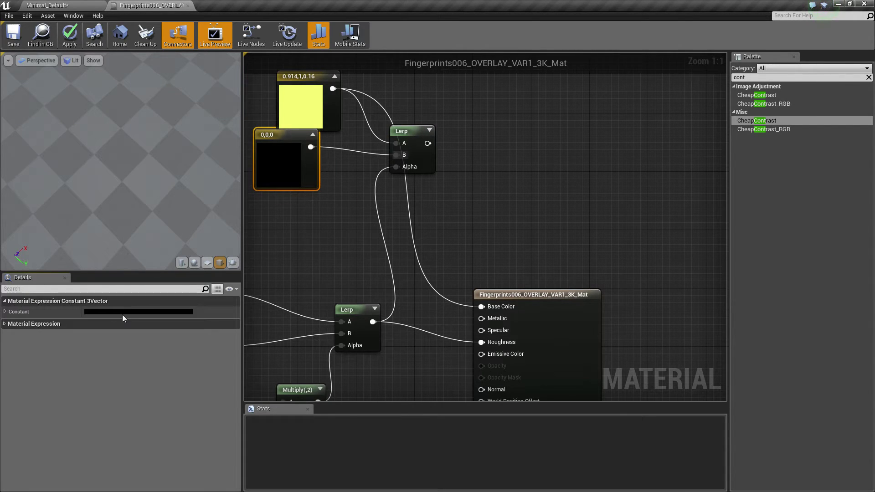
click(123, 314)
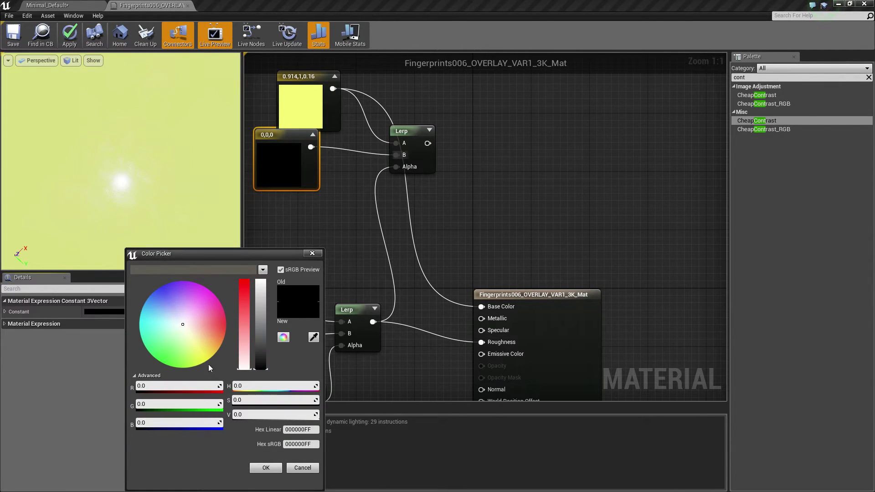
click(209, 343)
drag(264, 323, 265, 337)
click(266, 468)
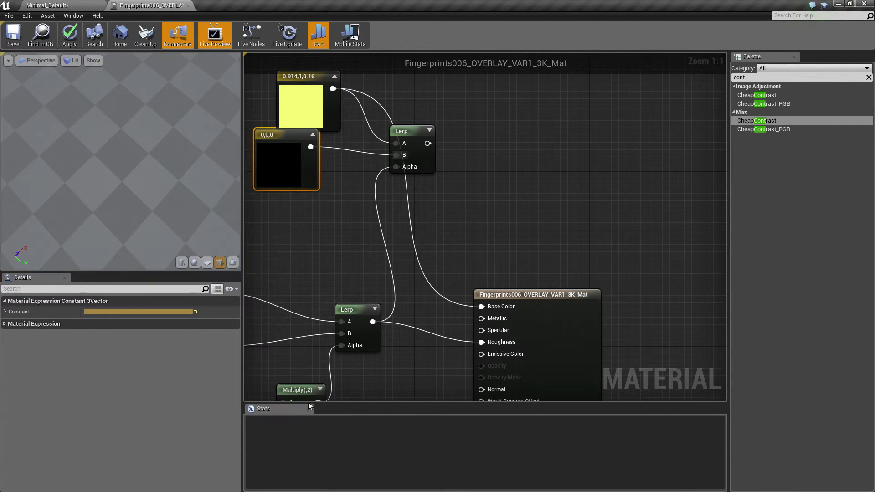
Step: Connect the color Lerp to Base Color, inspect the brown smudges in the preview and apply the material
drag(430, 145, 481, 306)
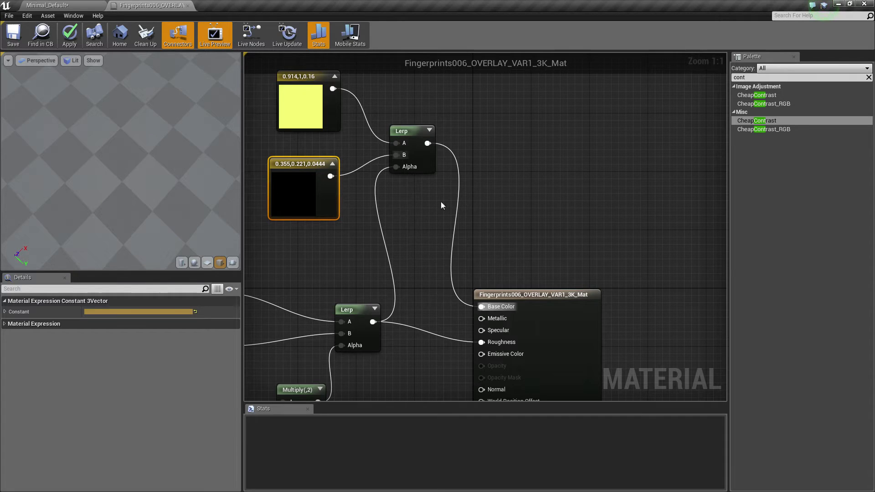
click(398, 144)
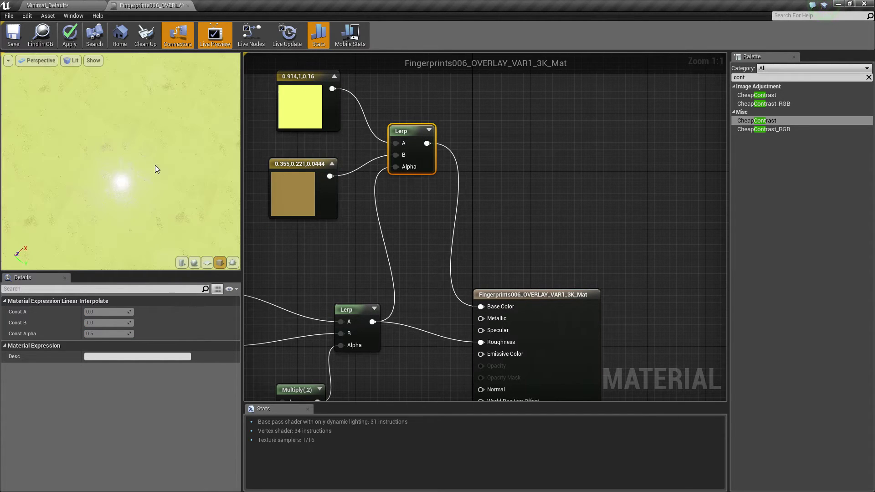
mouse_move(154, 165)
mouse_down()
mouse_move(147, 193)
mouse_move(146, 157)
mouse_move(156, 196)
mouse_move(168, 171)
mouse_up()
scroll(146, 192, down, 3)
scroll(147, 191, up, 2)
scroll(146, 185, up, 4)
click(69, 34)
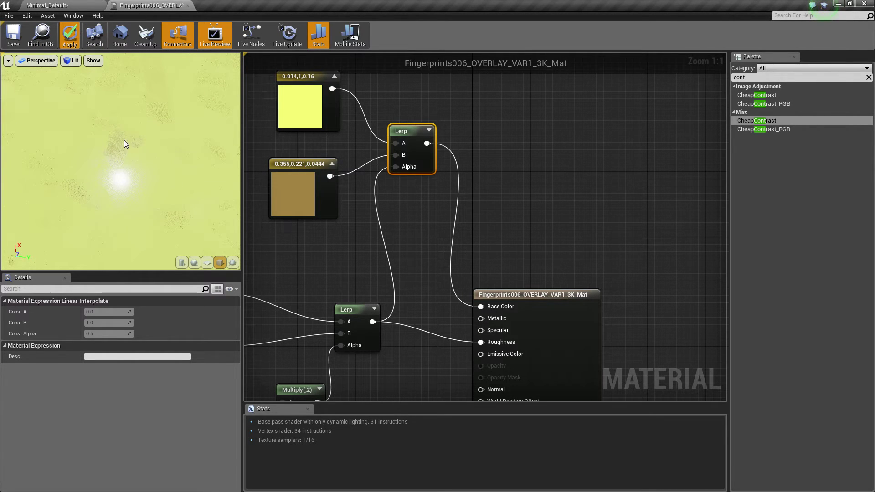
Step: Set Const B of the Multiply node feeding the roughness Lerp's Alpha to 10 and check the smudges in the preview
right_drag(330, 399, 382, 256)
click(375, 254)
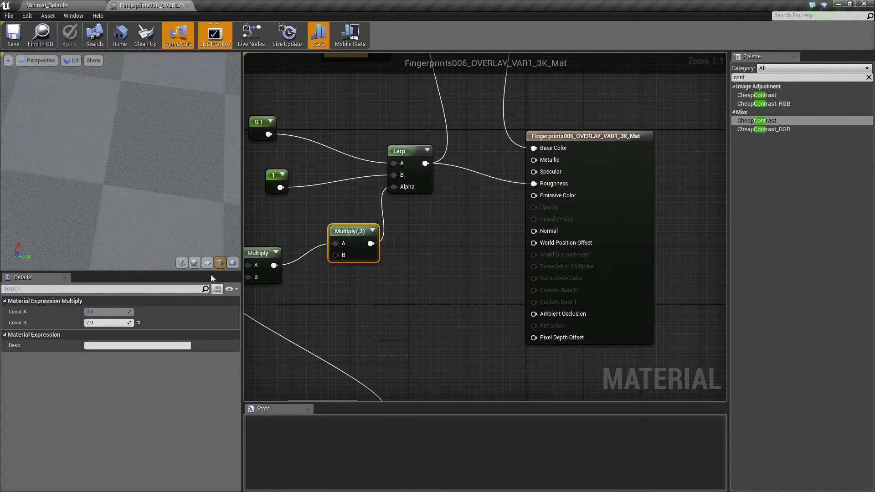
click(107, 323)
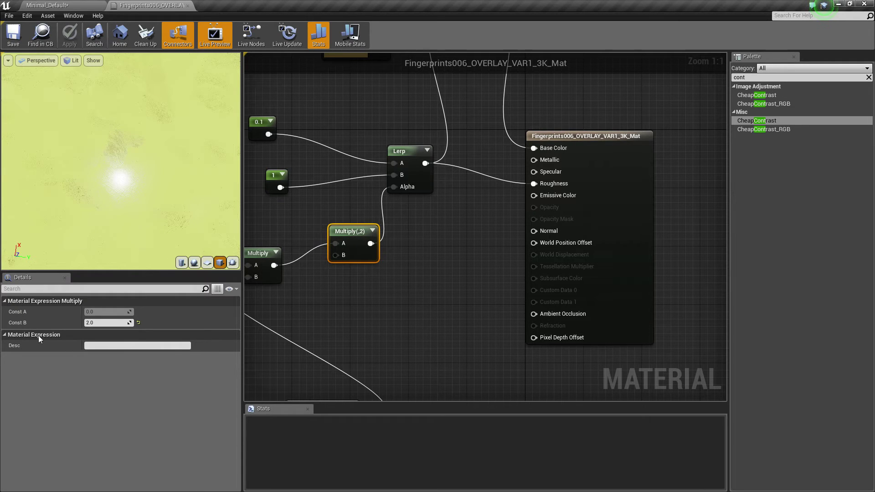
text(10)
key(Return)
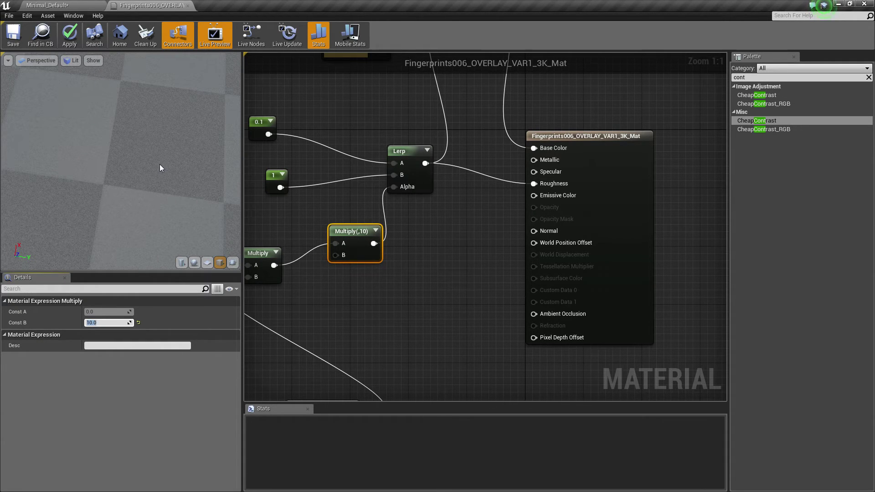
scroll(162, 174, down, 4)
drag(162, 173, 148, 148)
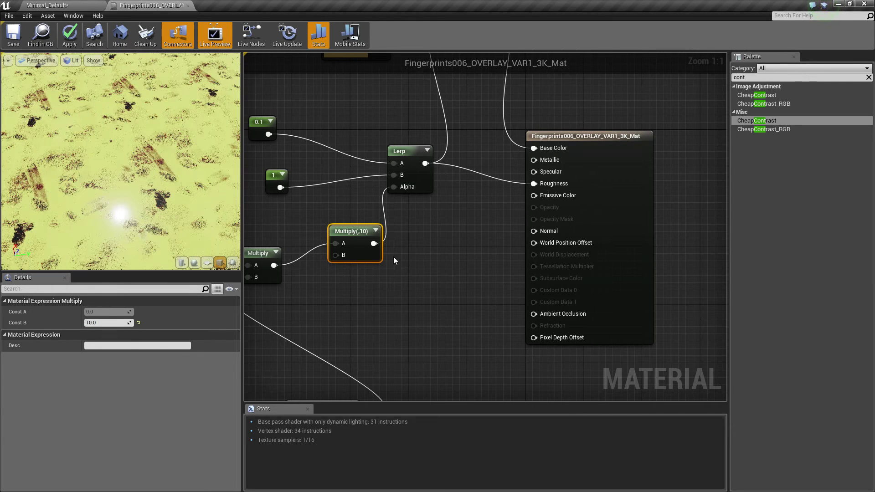
Step: Add a constant feeding the B input of the Multiply before the roughness Lerp and convert it to a parameter
drag(354, 231, 376, 217)
key(1)
click(348, 297)
drag(348, 297, 357, 240)
right_click(321, 262)
click(348, 269)
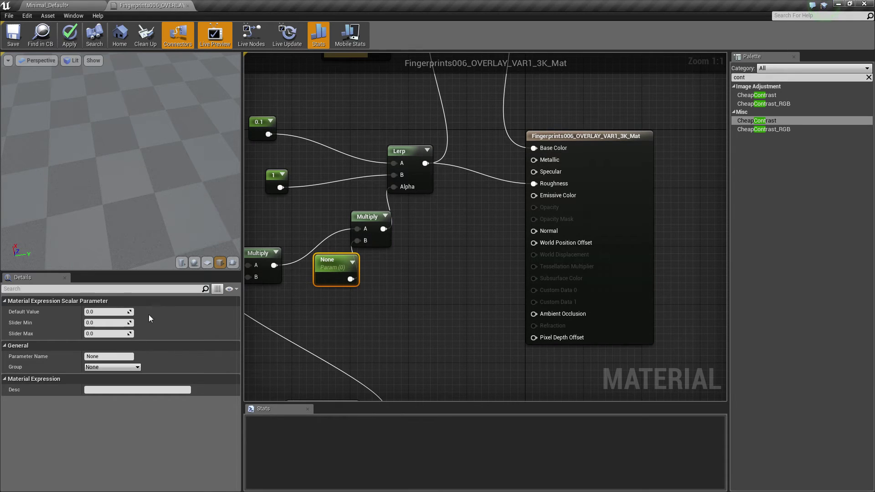
Step: Name the scalar parameter Strengh, set its default value to 2 and save the material
click(114, 356)
text(St)
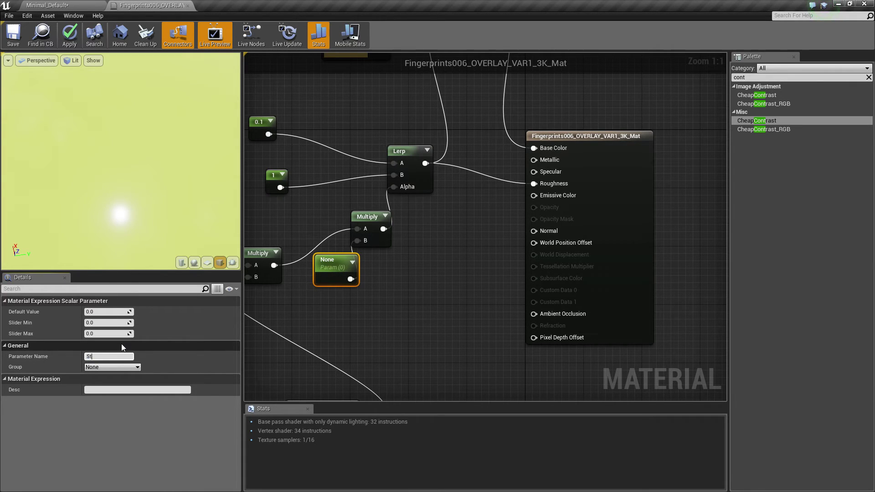
text(rengh)
click(112, 312)
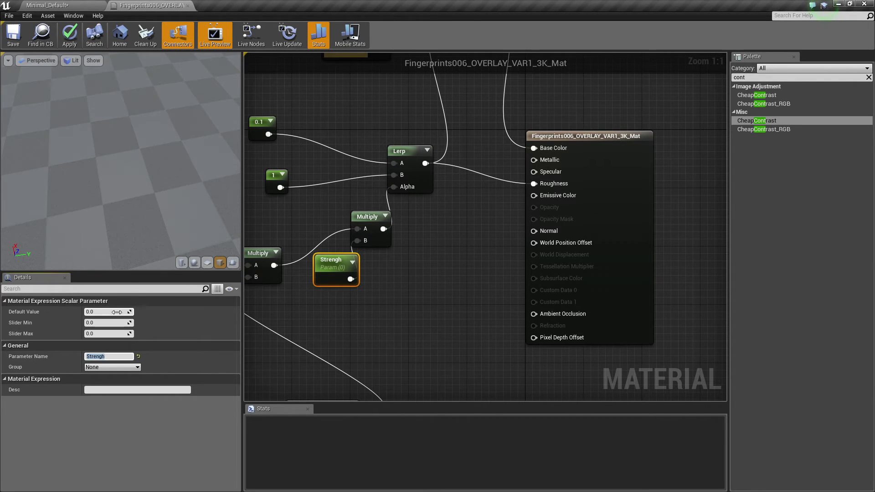
text(2)
key(Return)
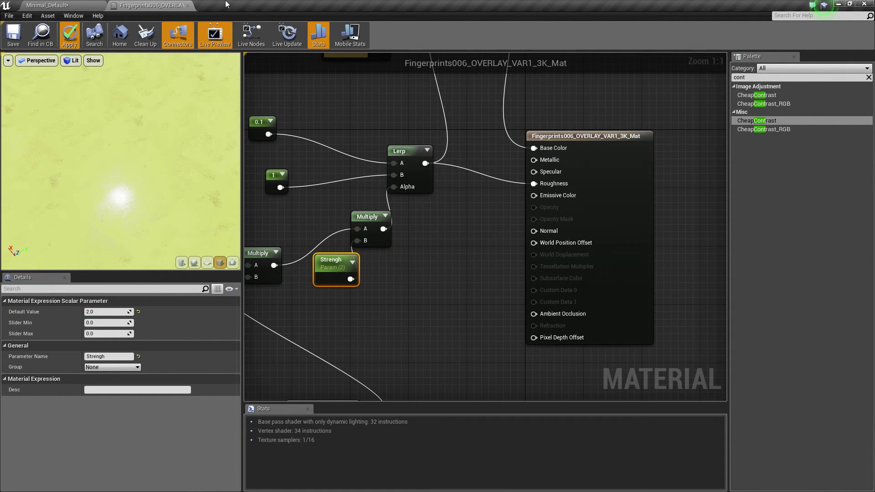
key(ctrl+s)
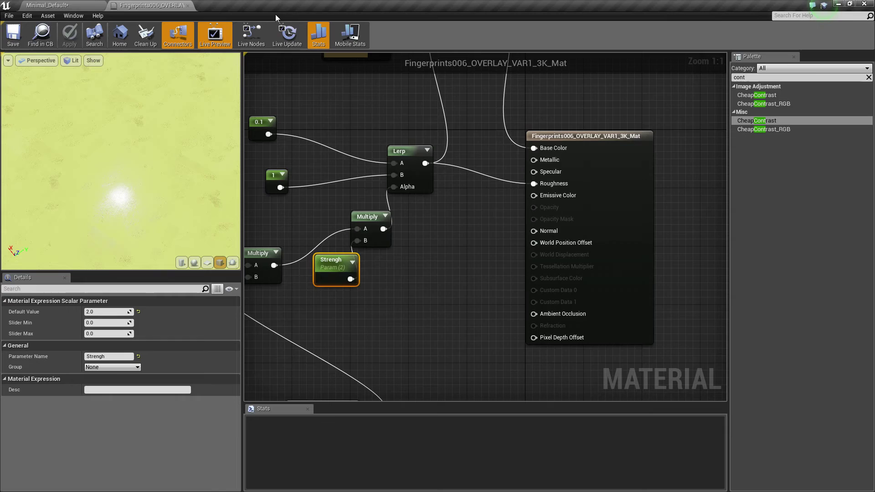
Step: Switch to the Minimal_Default level and apply the Fingerprints006_OVERLAY material to the large white plane beside the couch
click(75, 5)
right_drag(357, 169, 283, 164)
right_drag(450, 184, 487, 200)
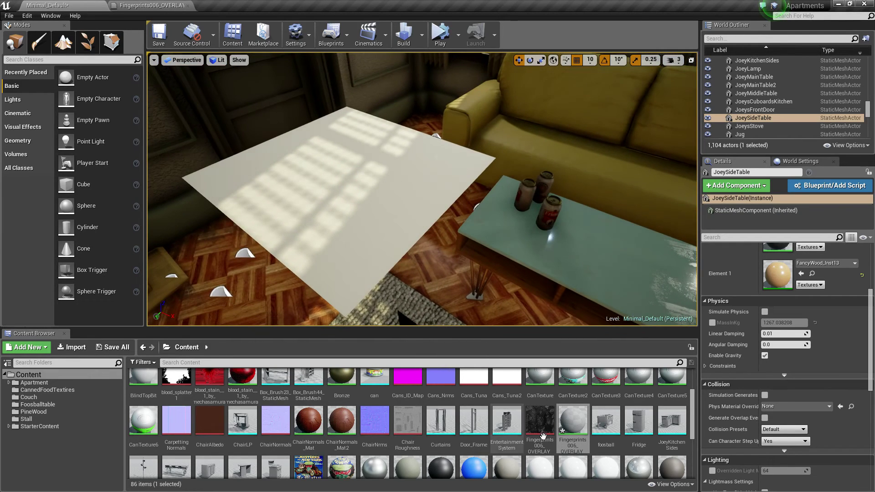
drag(564, 416, 382, 229)
right_drag(382, 229, 299, 220)
right_drag(309, 69, 296, 76)
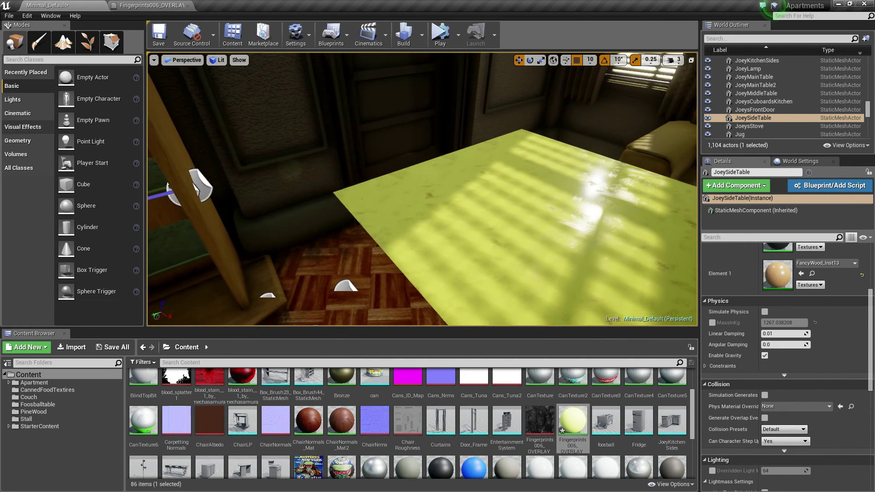
Step: Place a Point Light just above the far part of the fingerprint-covered plane
click(29, 101)
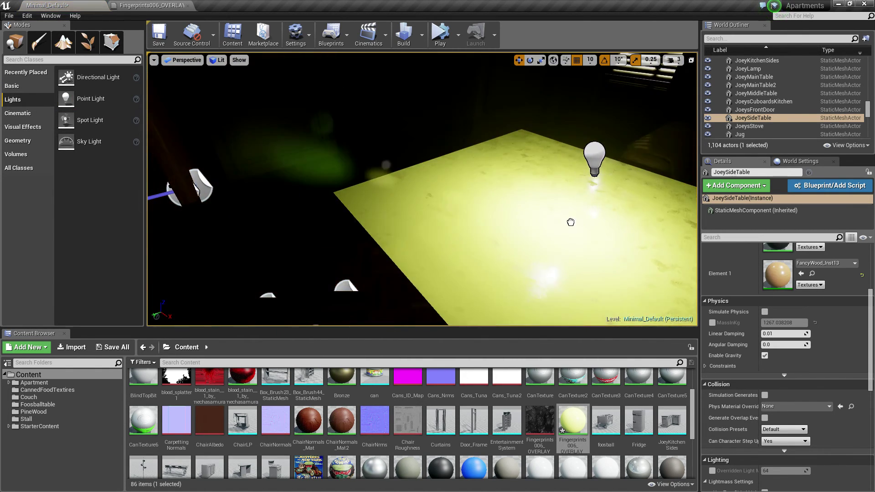
drag(570, 222, 576, 184)
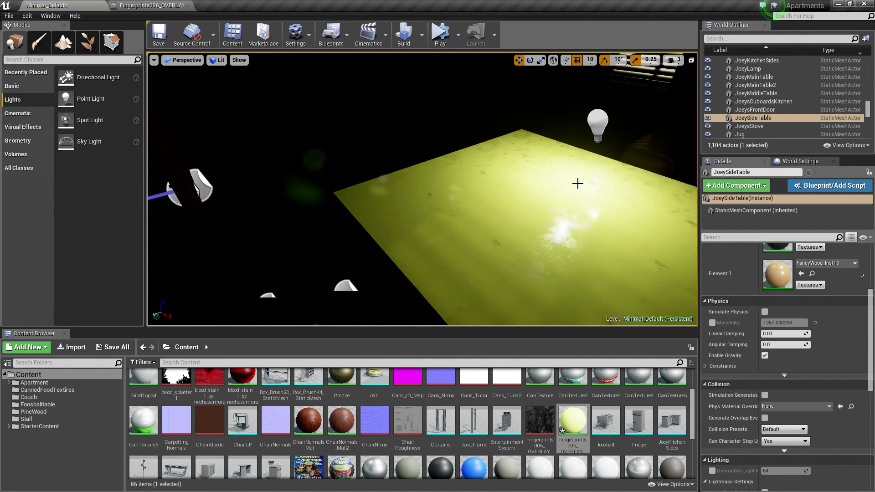
right_drag(576, 184, 634, 182)
right_drag(497, 123, 505, 107)
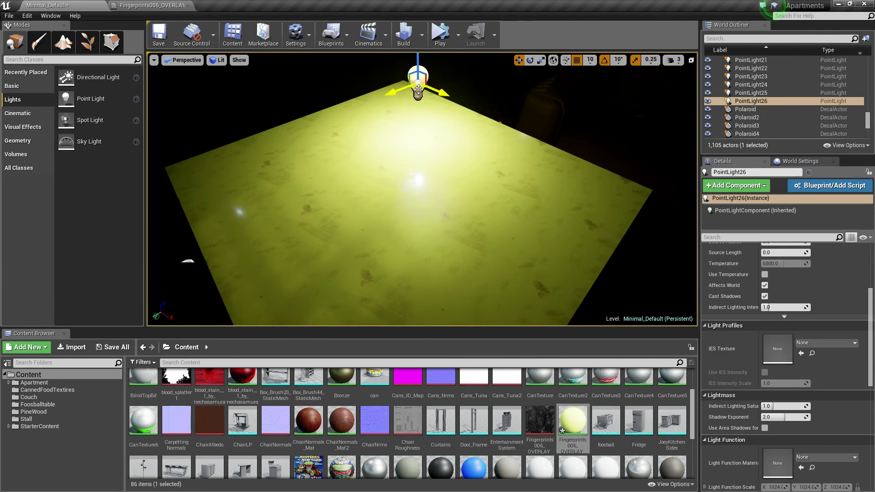
Step: Move the new point light sideways across the plane and inspect the smudges in its reflection from several angles
drag(289, 97, 352, 95)
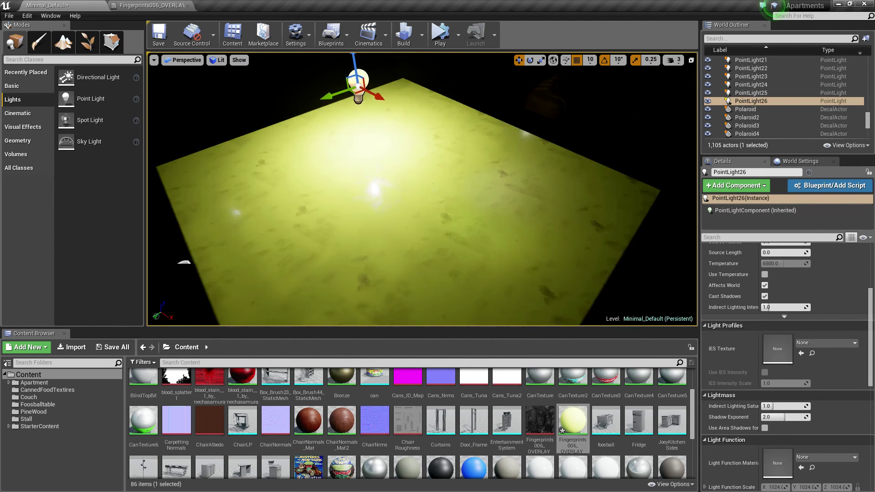
right_drag(388, 109, 451, 128)
right_drag(362, 104, 405, 68)
right_drag(362, 104, 382, 111)
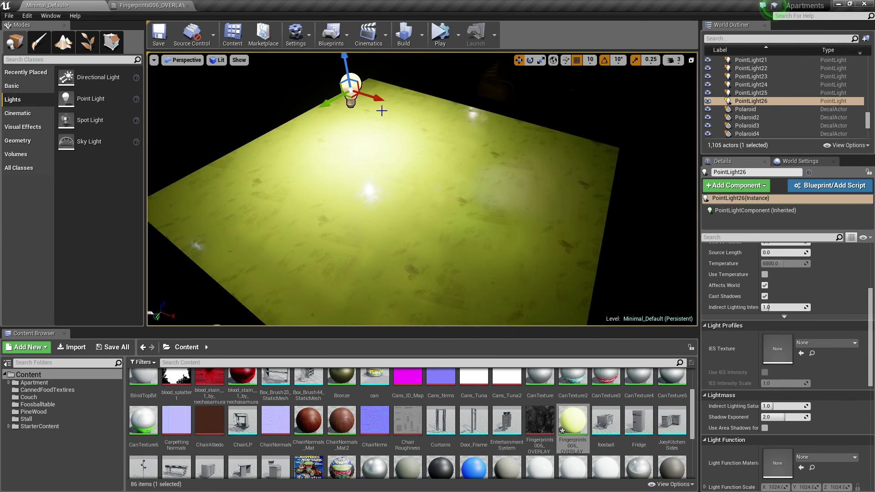